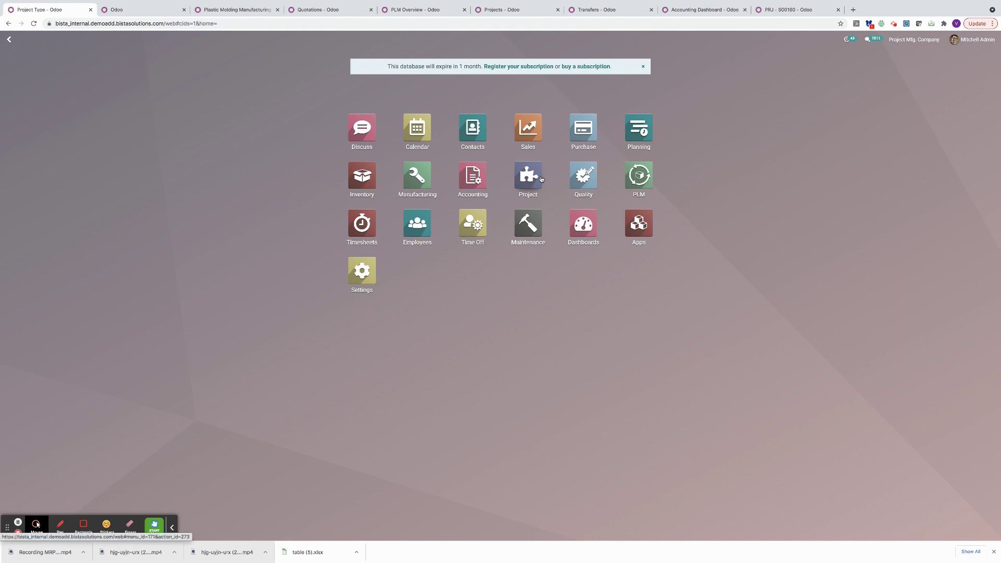
Open the list of project types in the Project app's configuration
click(528, 176)
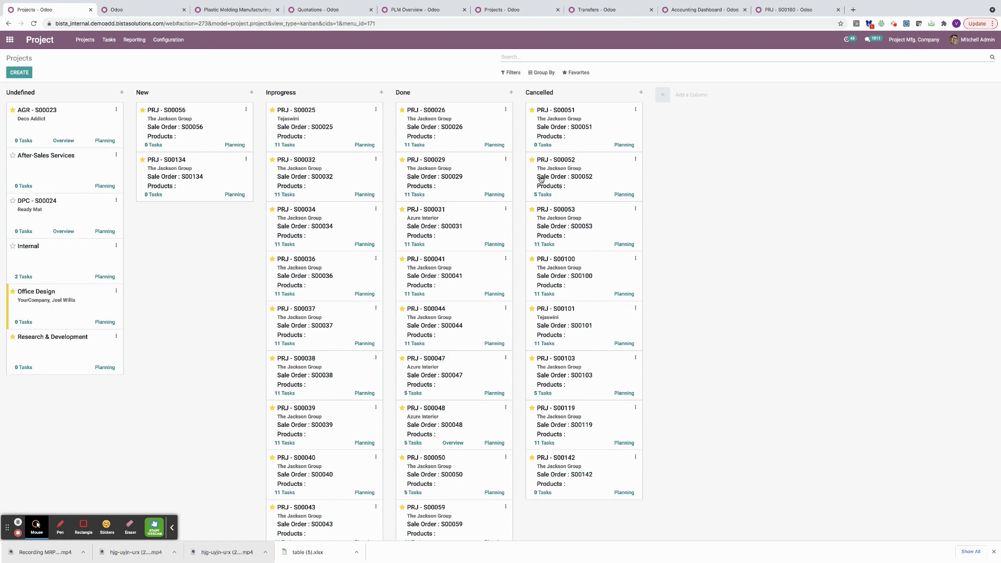
click(168, 39)
click(182, 119)
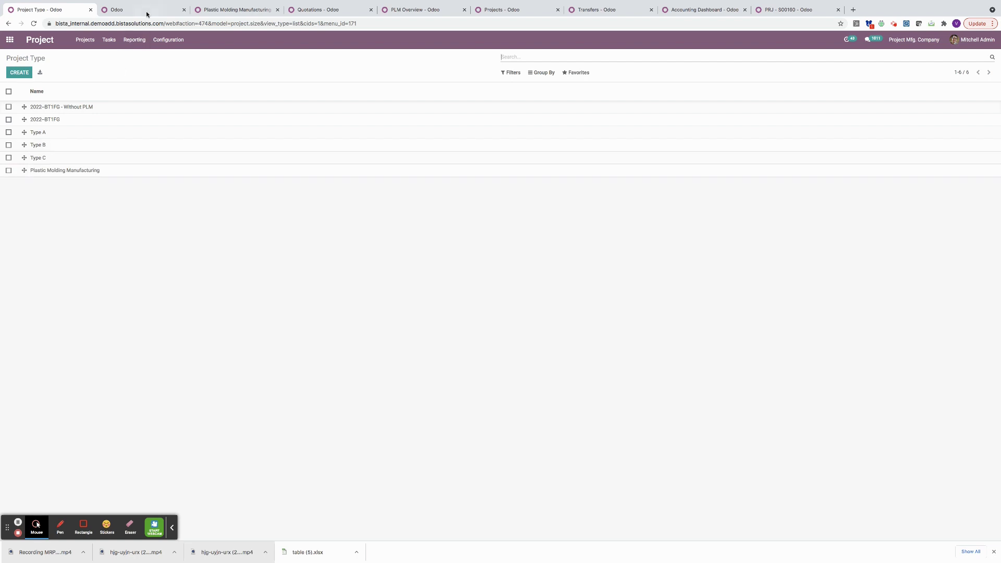
Examine the process lines of the Plastic Molding Manufacturing project type, including assignees, task dependencies and the PLM, manufacturing and approval flags
click(220, 15)
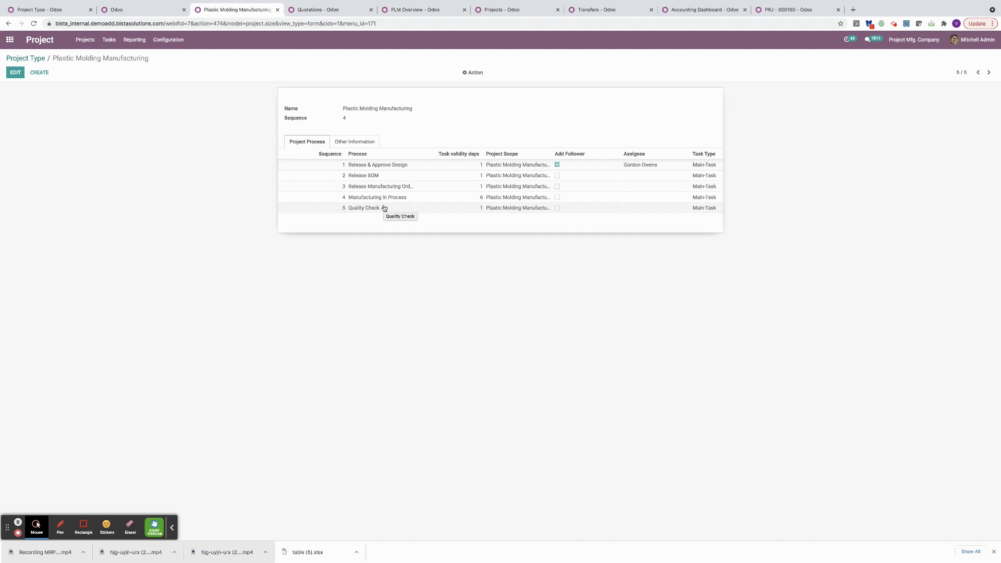
scroll(564, 170, right, 3)
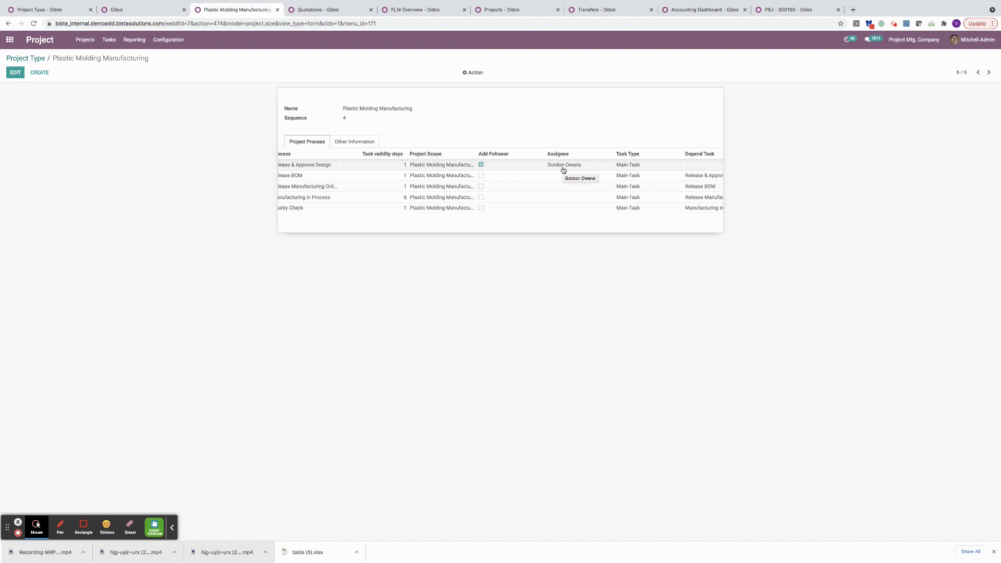
scroll(564, 171, right, 3)
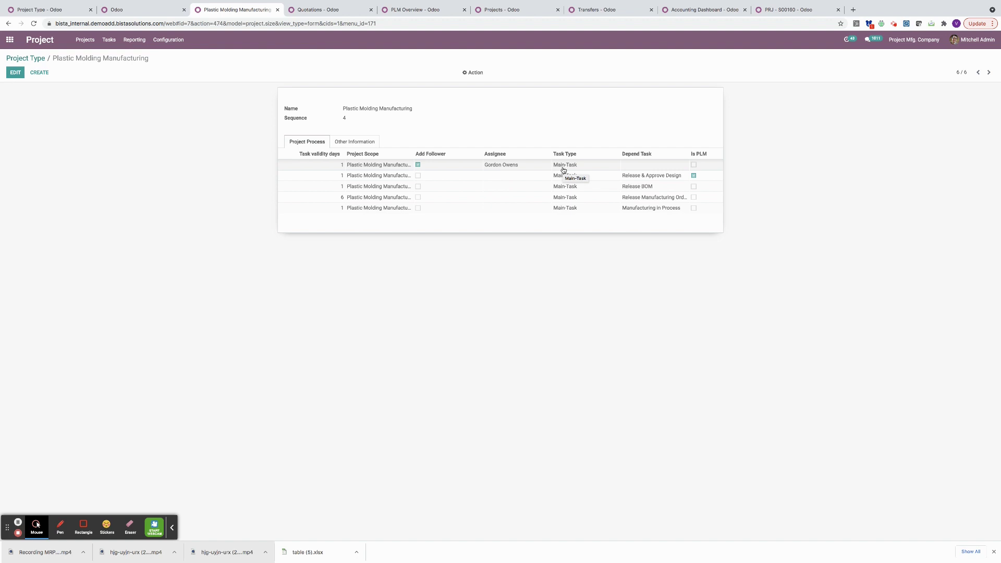
scroll(564, 172, right, 4)
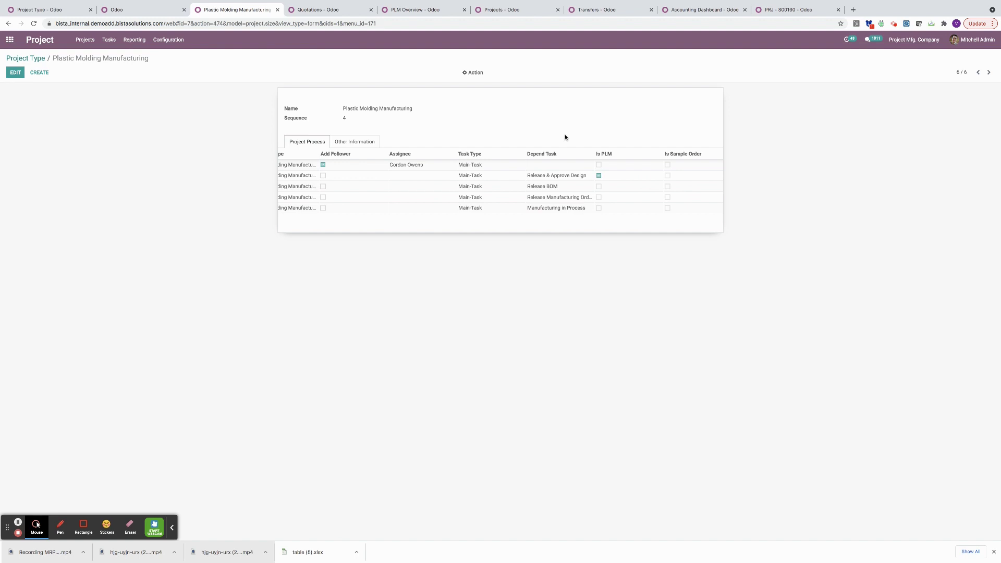
scroll(565, 137, right, 2)
scroll(565, 152, right, 10)
scroll(566, 151, right, 1)
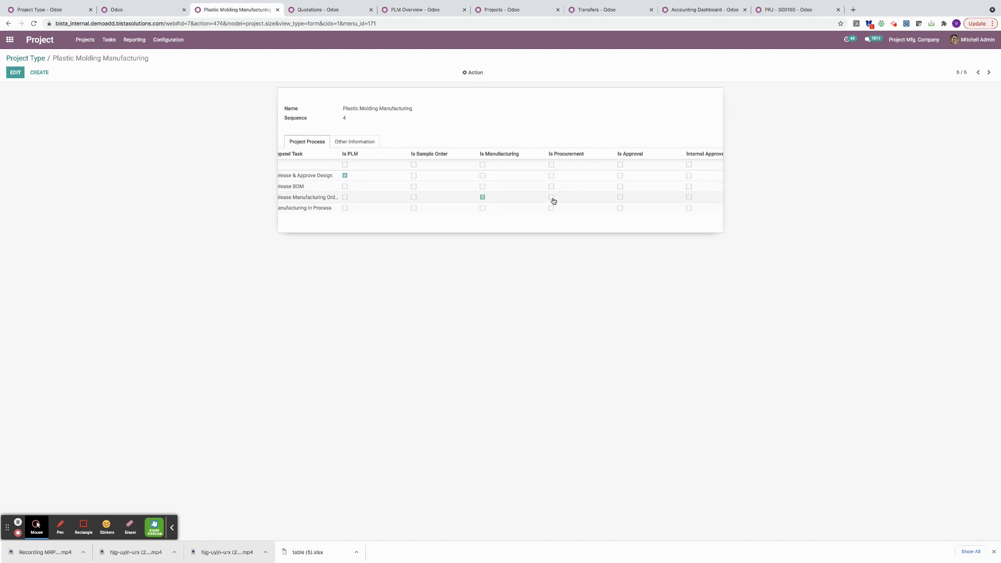
scroll(676, 192, right, 3)
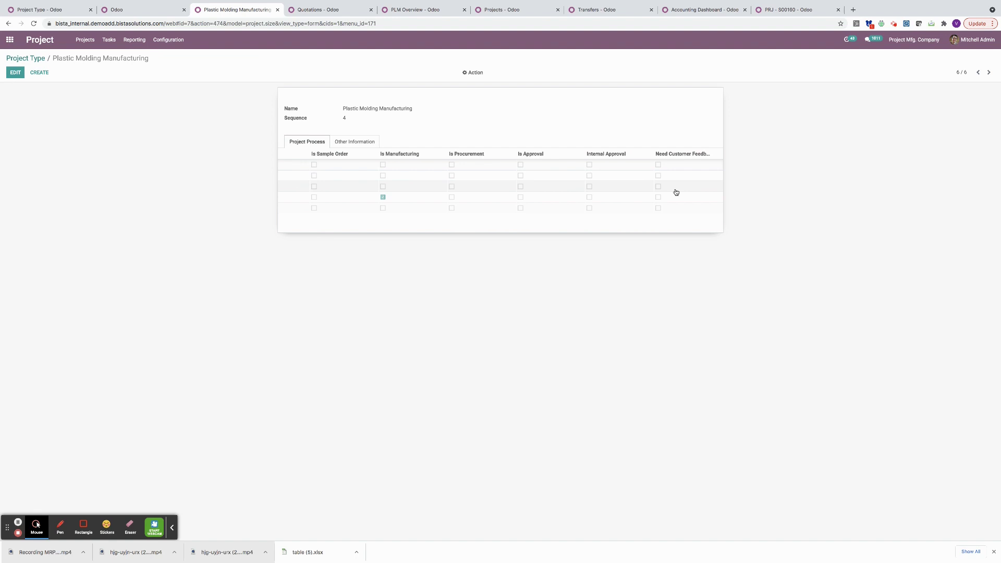
scroll(353, 185, left, 5)
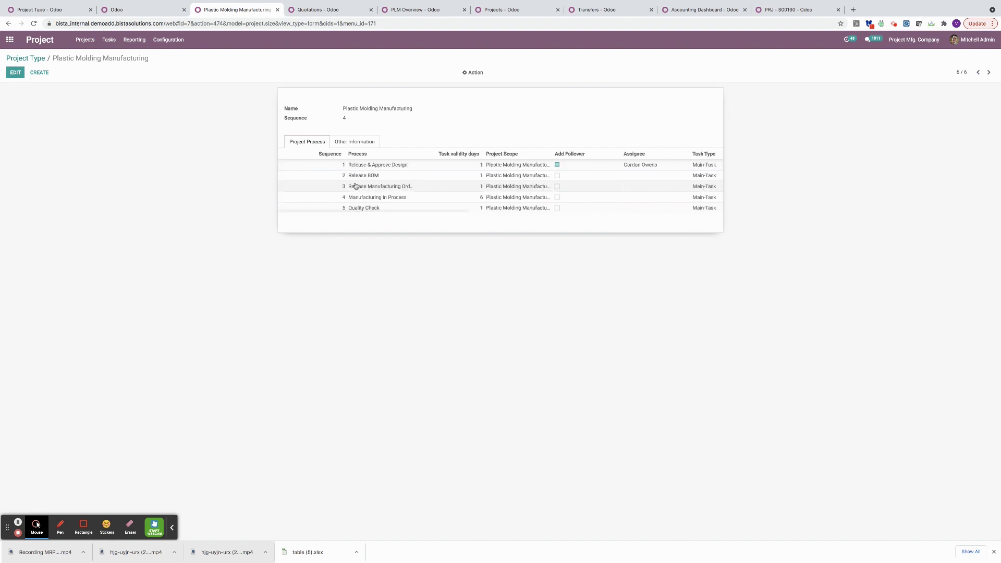
Create a new sales quotation for customer The Jackson Group with the project type Plastic Molding Manufacturing
click(317, 11)
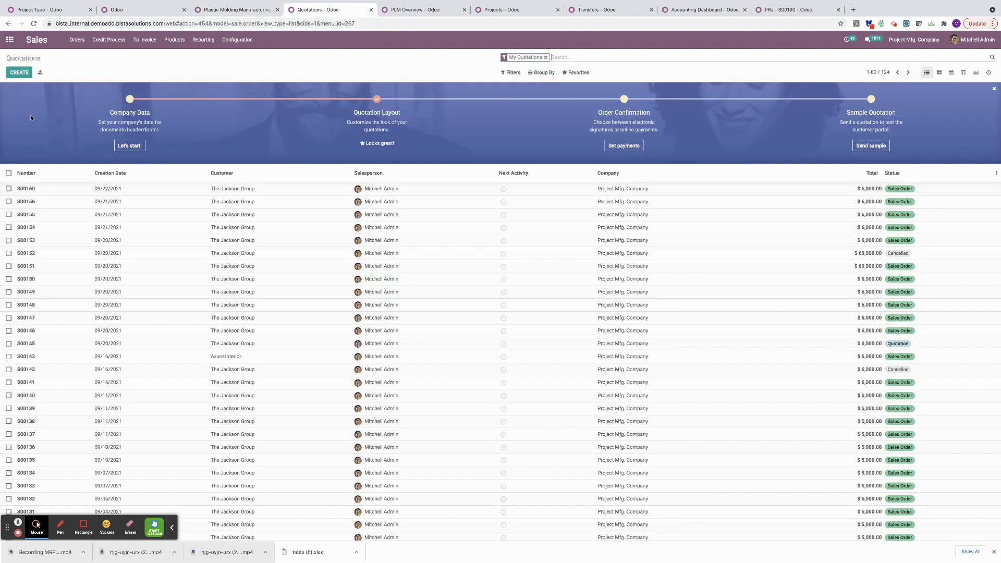
click(22, 72)
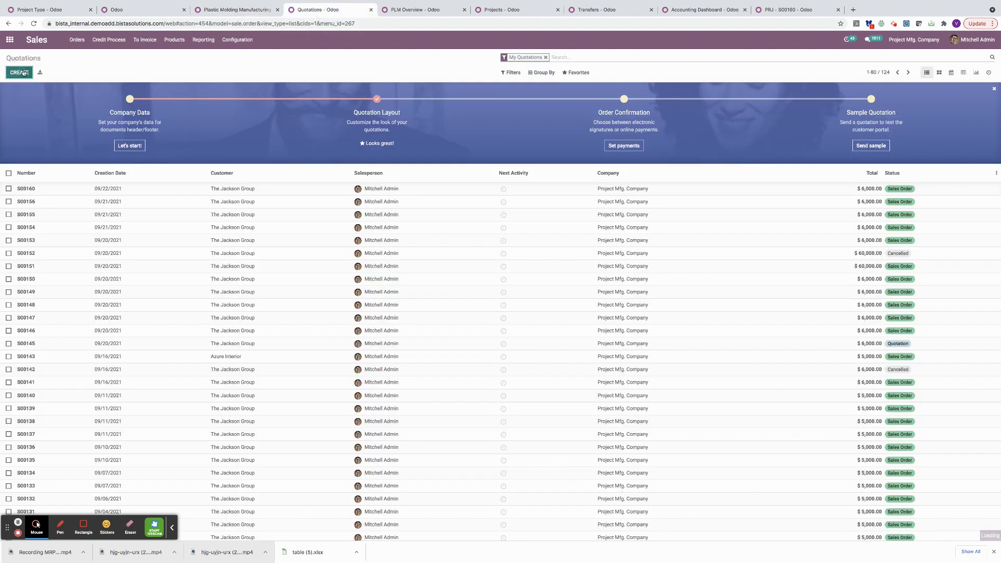
click(167, 160)
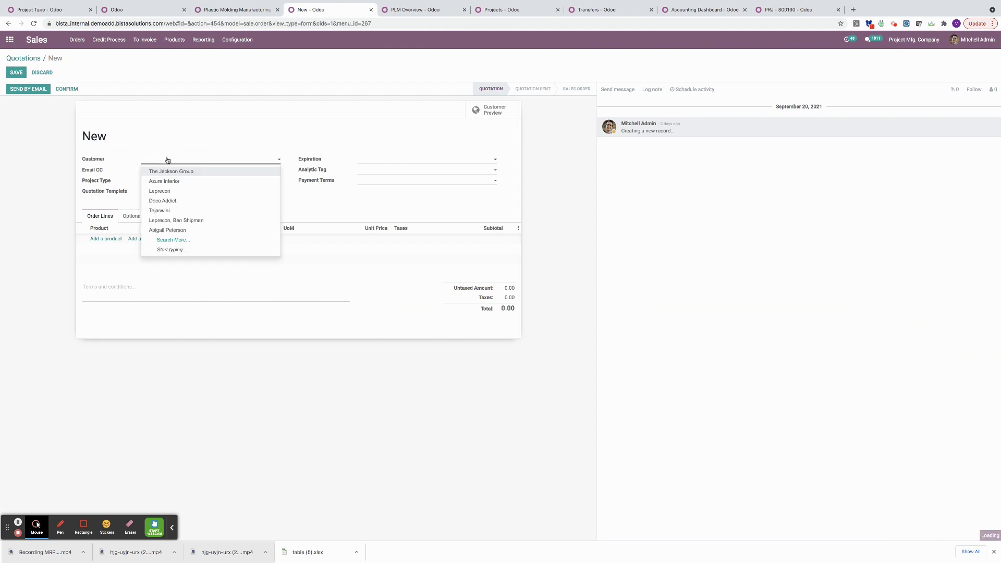
click(168, 172)
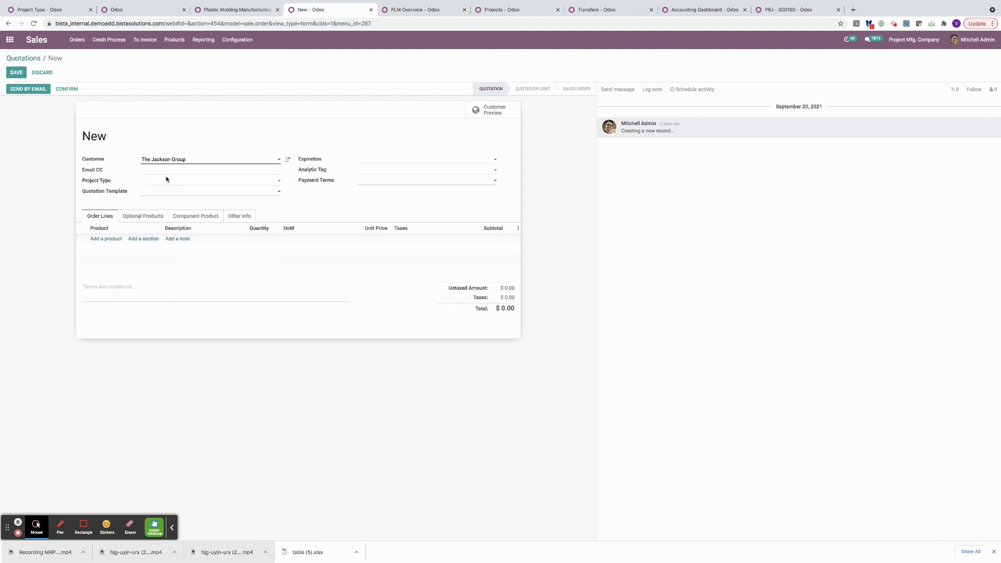
click(170, 183)
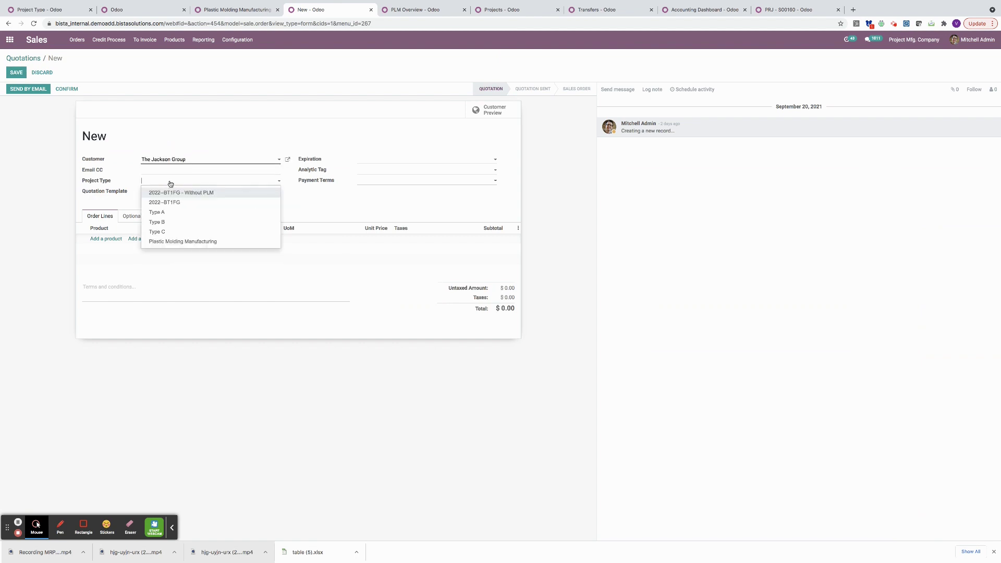
click(217, 244)
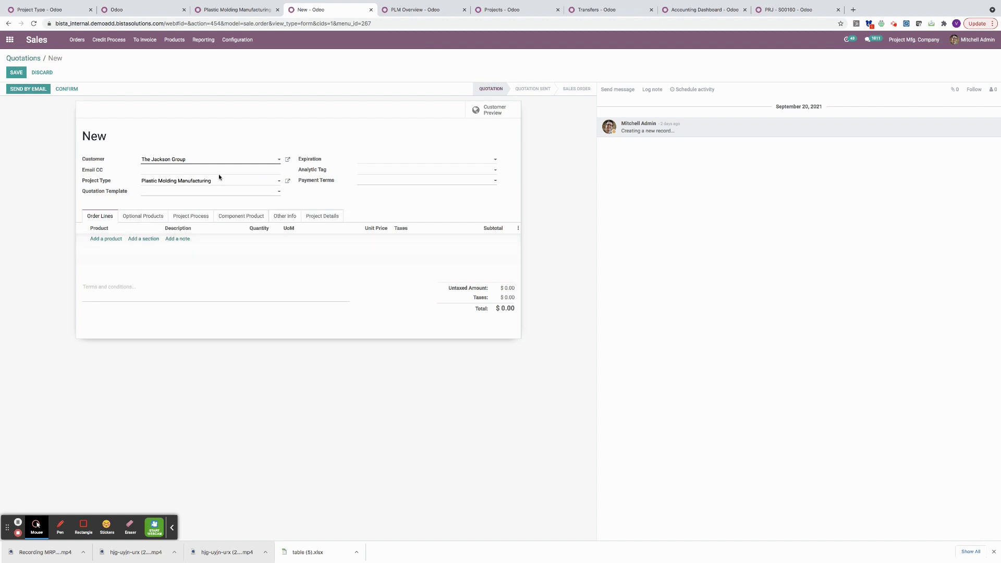
Check the quotation's project process and set the project start date to 09/20/2021 and end date to 09/30/2021
click(196, 217)
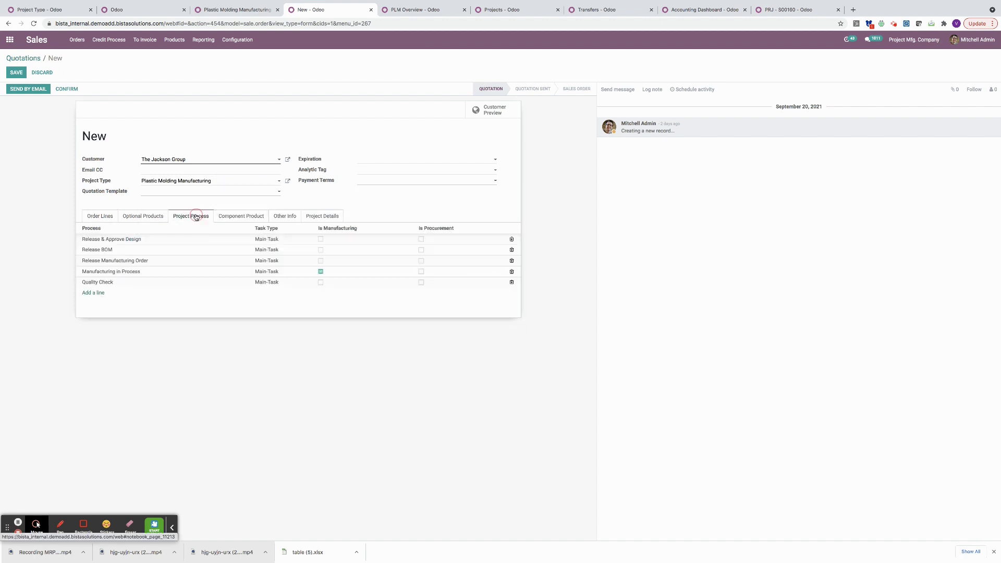
click(320, 215)
click(385, 247)
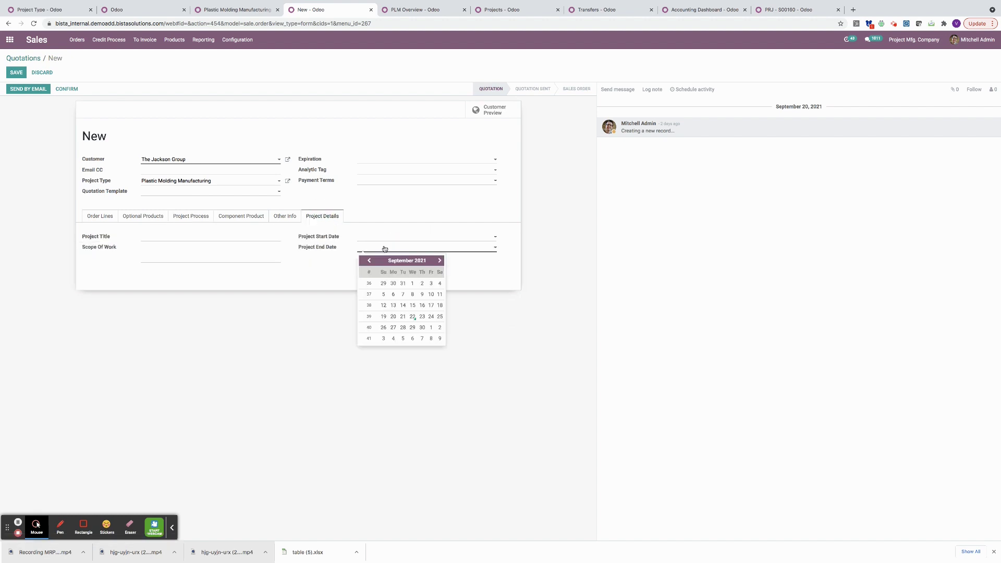
click(422, 328)
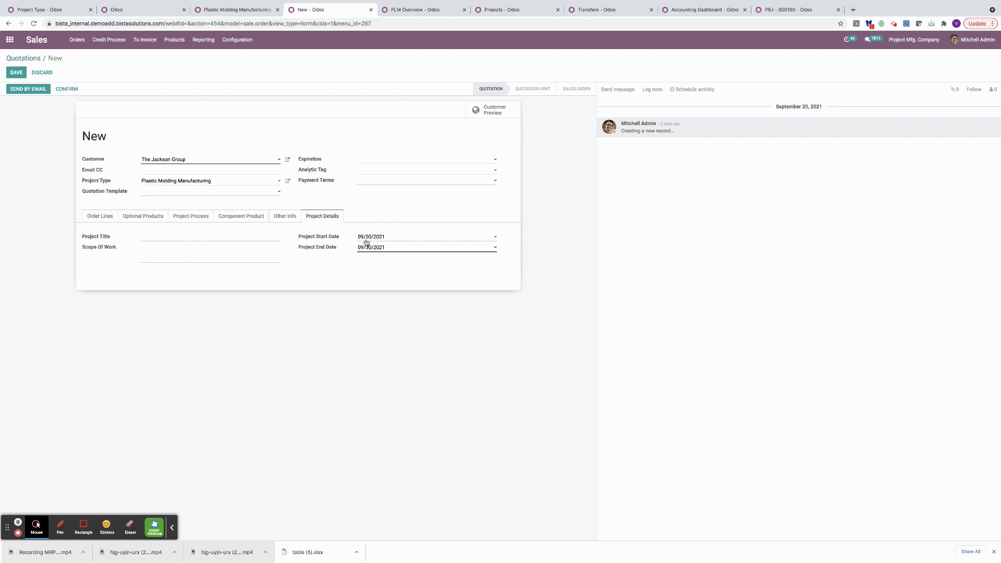
Add the Plastic Mold product to the quotation's order lines and save the quotation
click(100, 216)
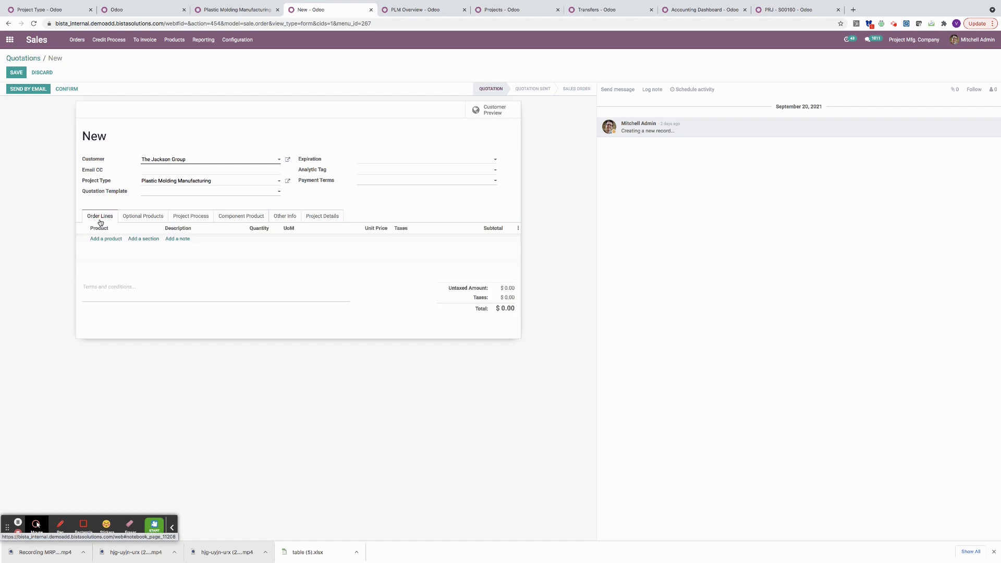
click(105, 239)
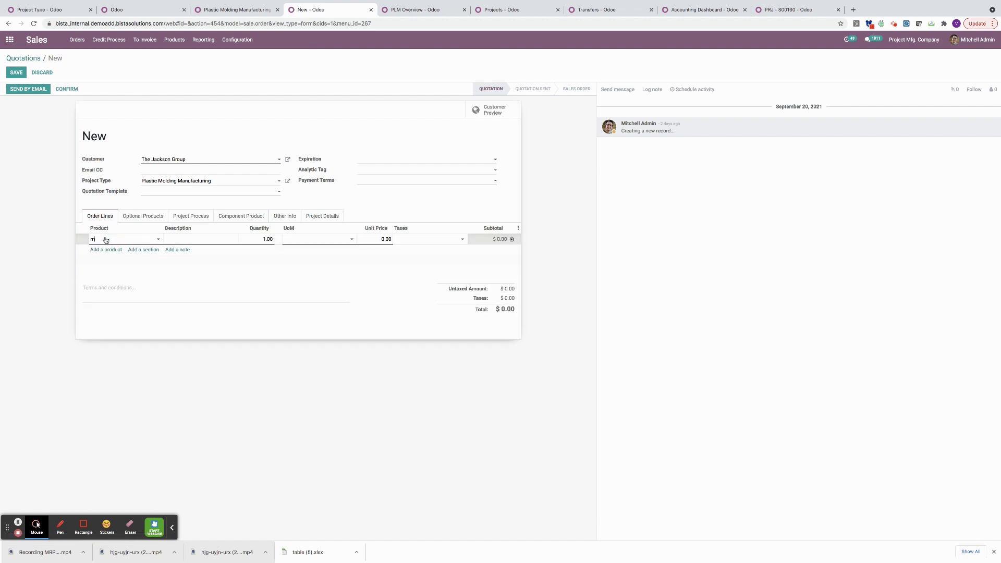
text(mold)
click(109, 249)
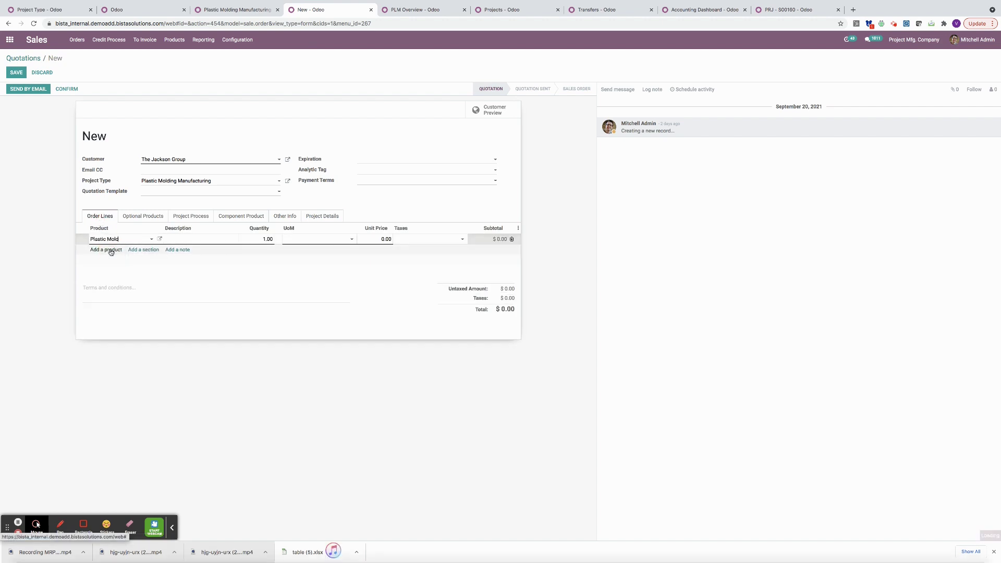
click(16, 73)
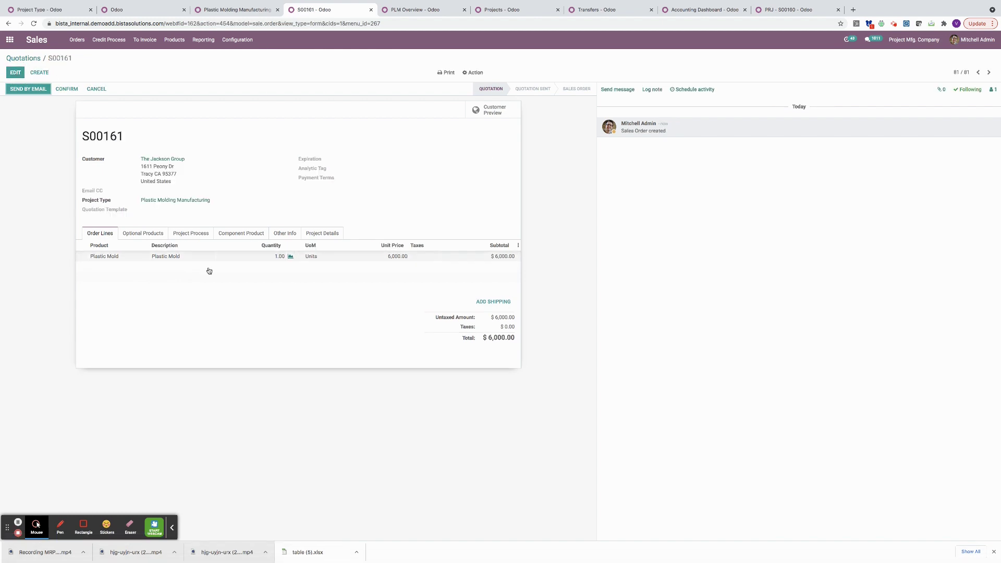
Check the quotation's component product and confirm the quotation as a sales order
click(238, 236)
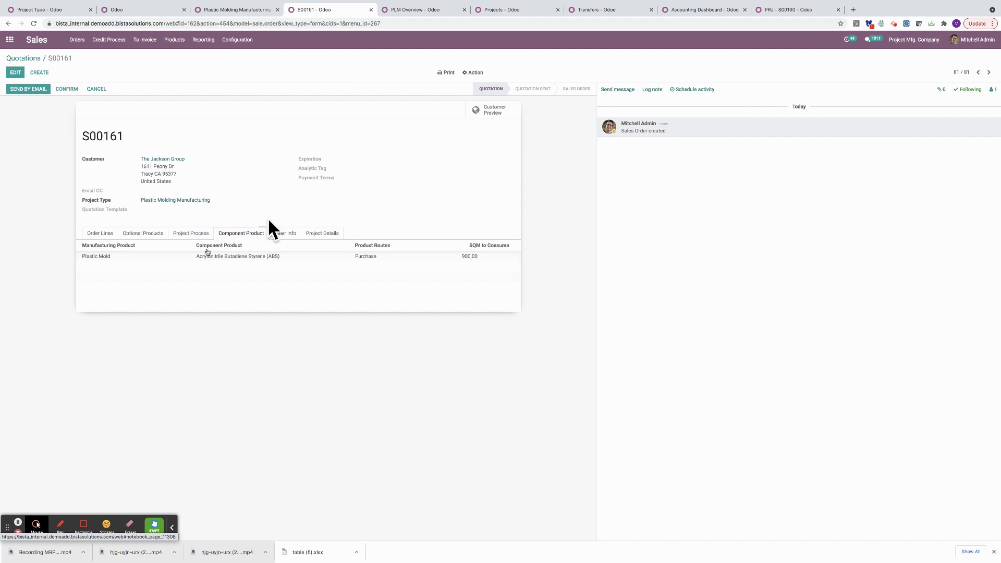
click(98, 235)
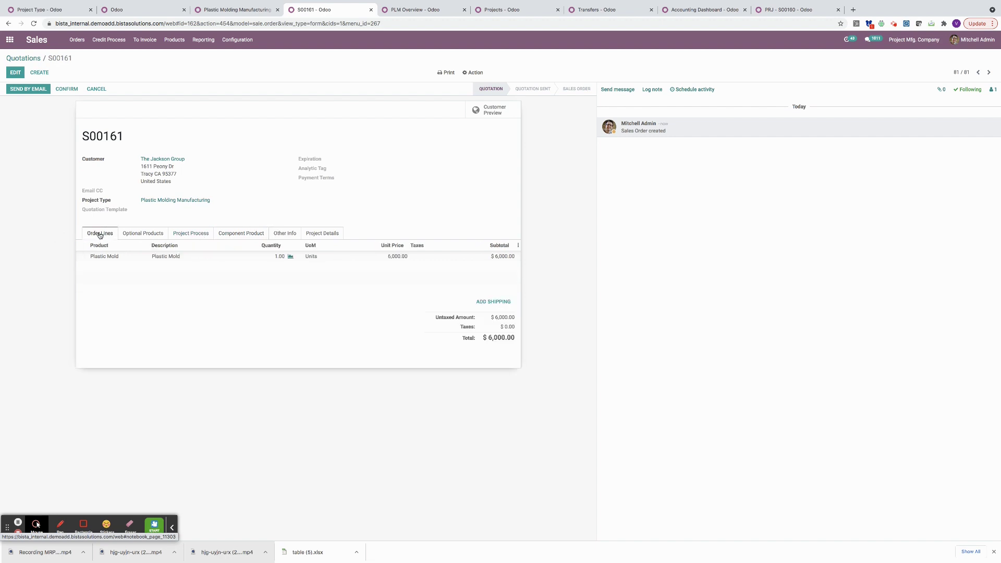
click(63, 92)
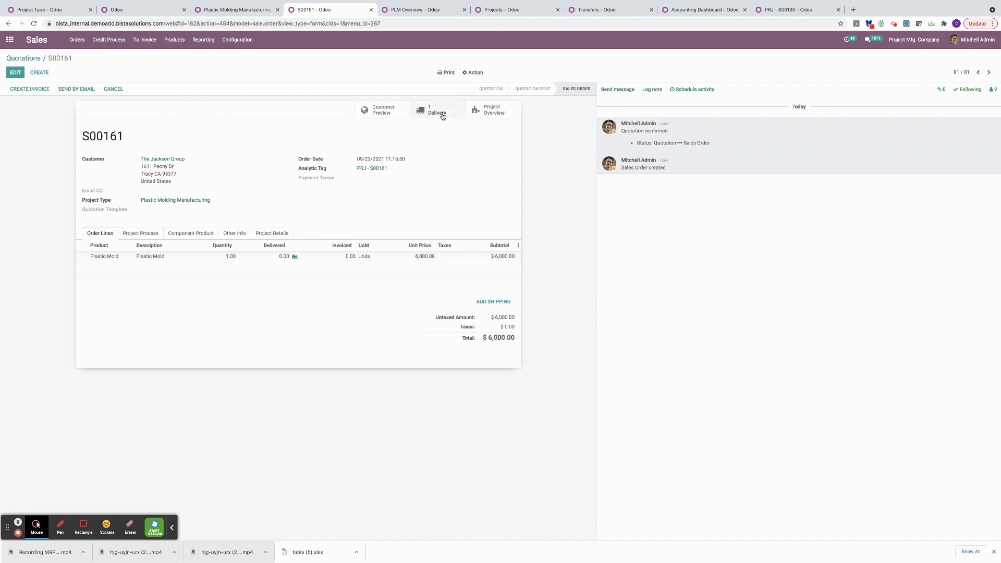
Open the sales order's project and review its process, raw material, settings and ordered items
click(502, 111)
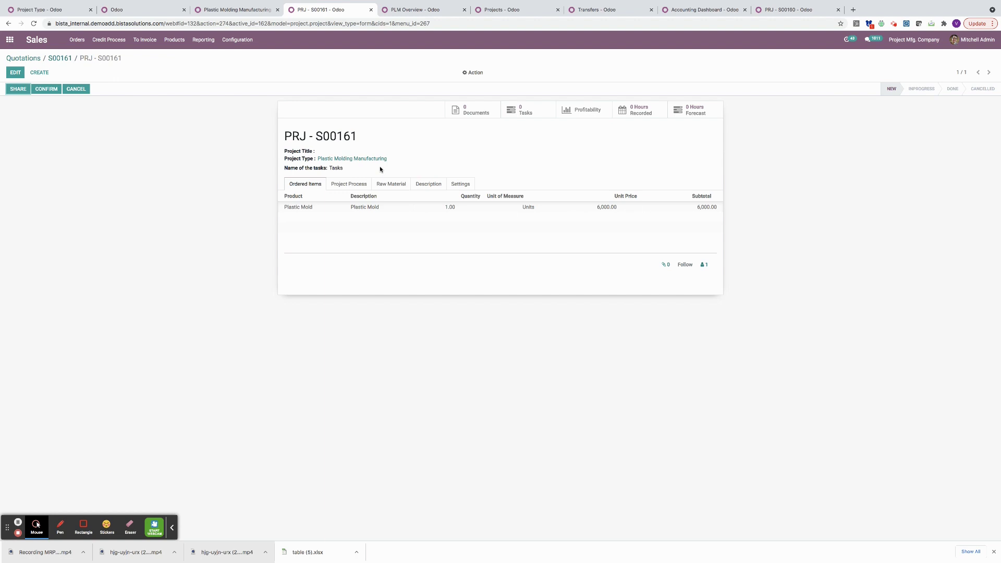
click(357, 189)
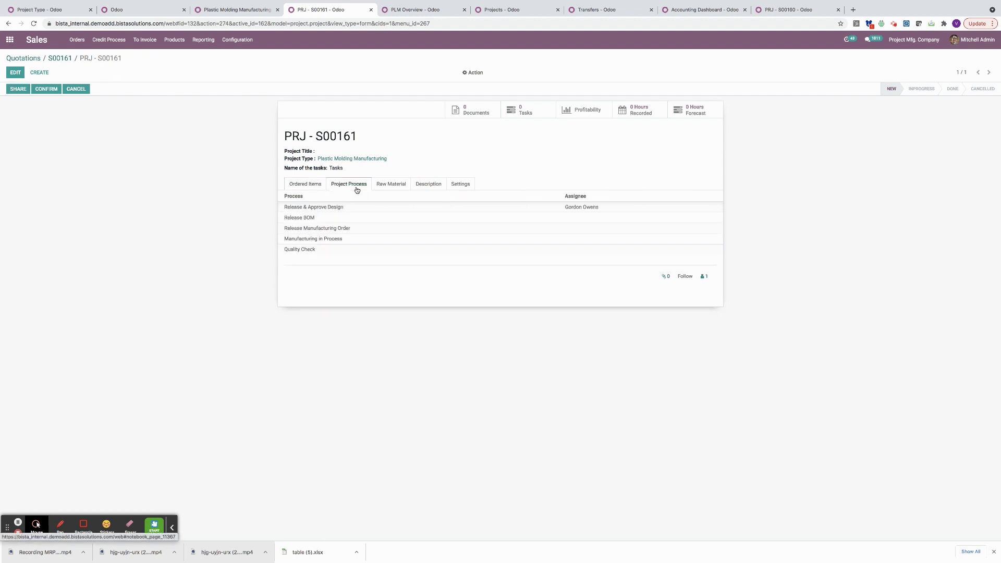
click(386, 186)
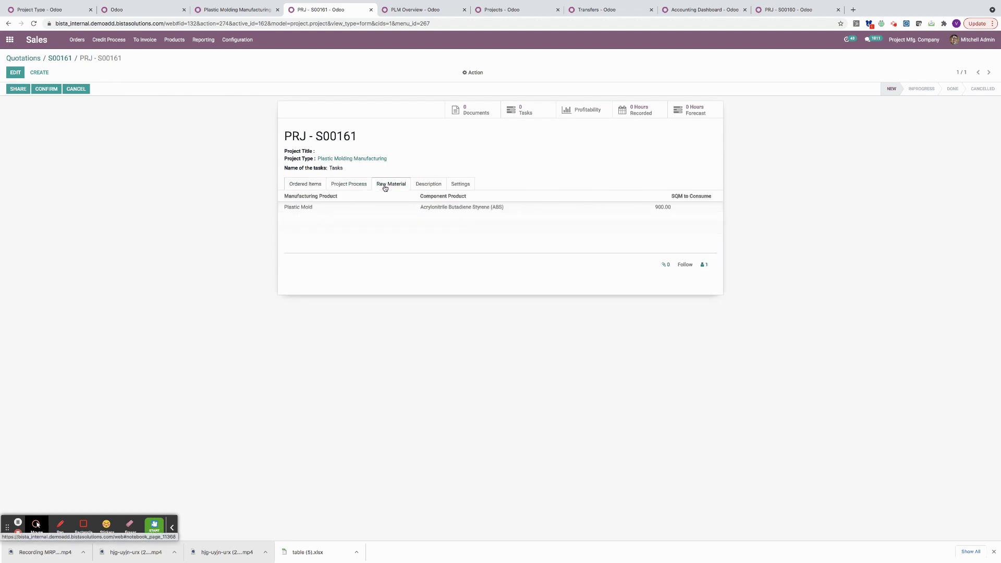
click(462, 184)
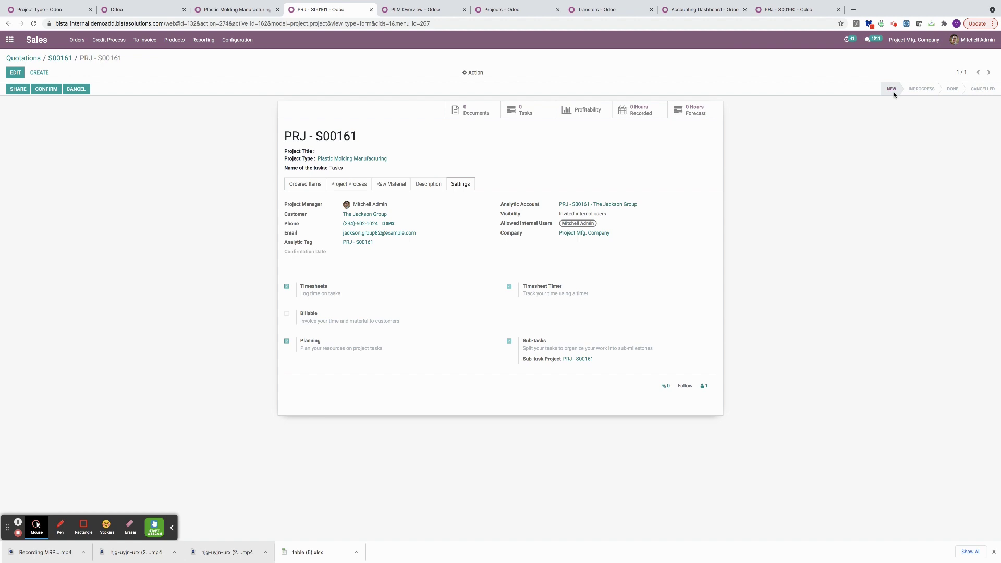
click(302, 184)
Confirm the project and move its Release & Approve Design task to the In Progress stage
click(46, 90)
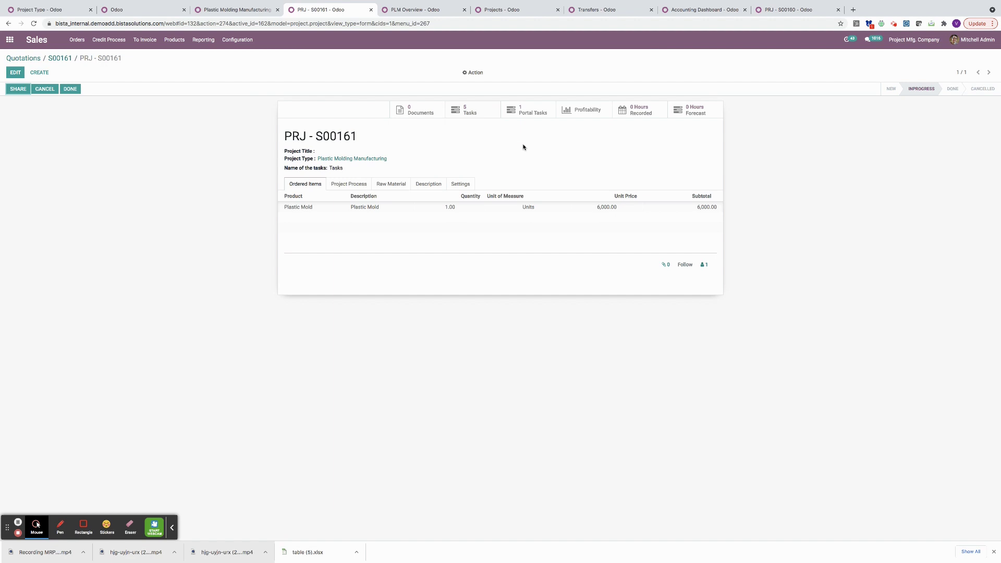
click(480, 114)
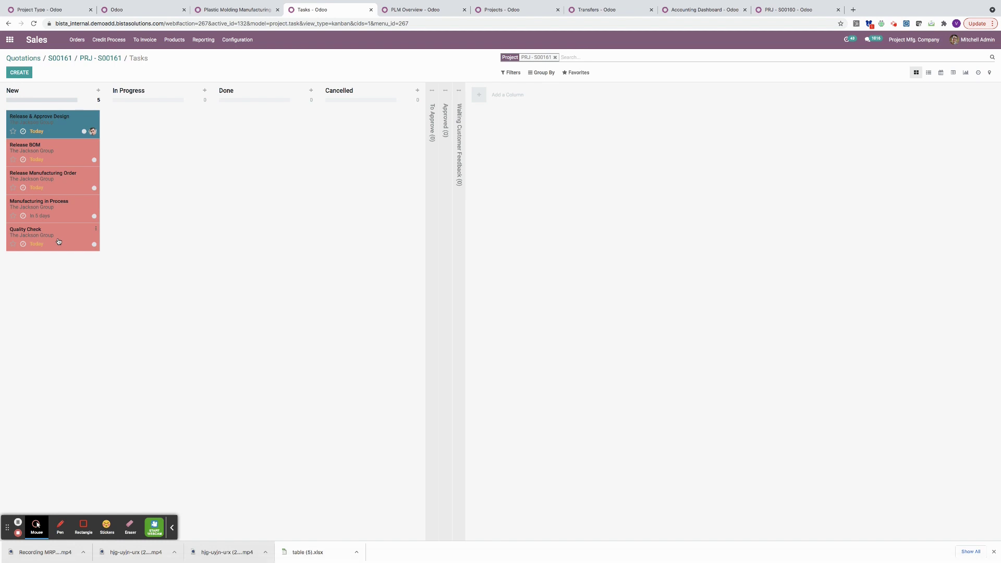
drag(63, 124, 168, 122)
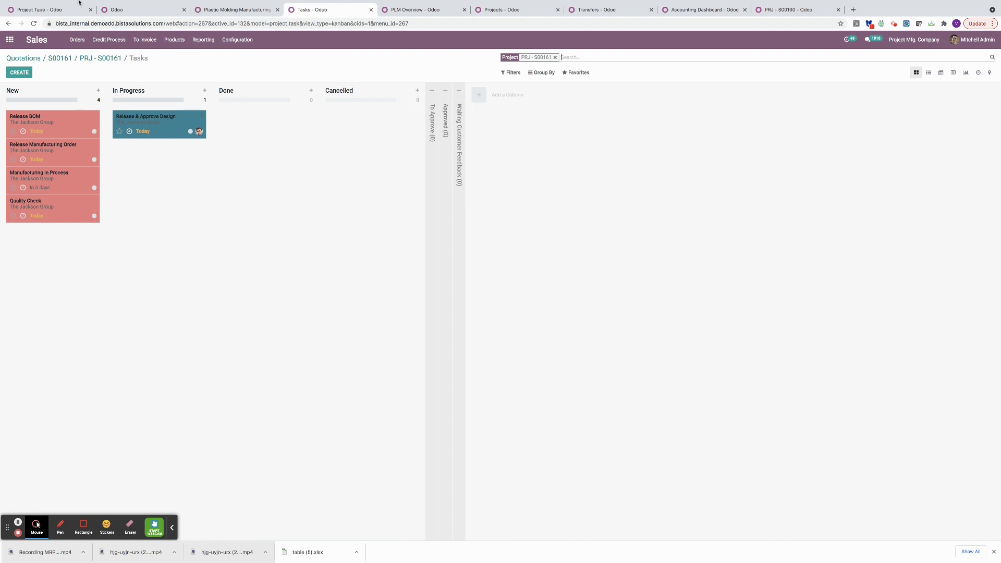
click(54, 5)
click(68, 28)
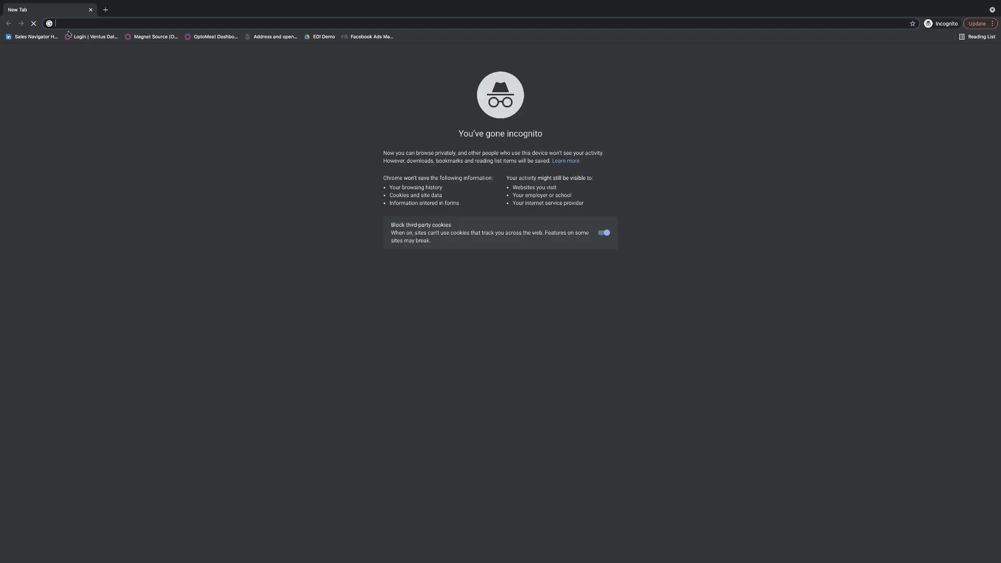
text(https://bista_internal.demoadd.bistasolutions.com/)
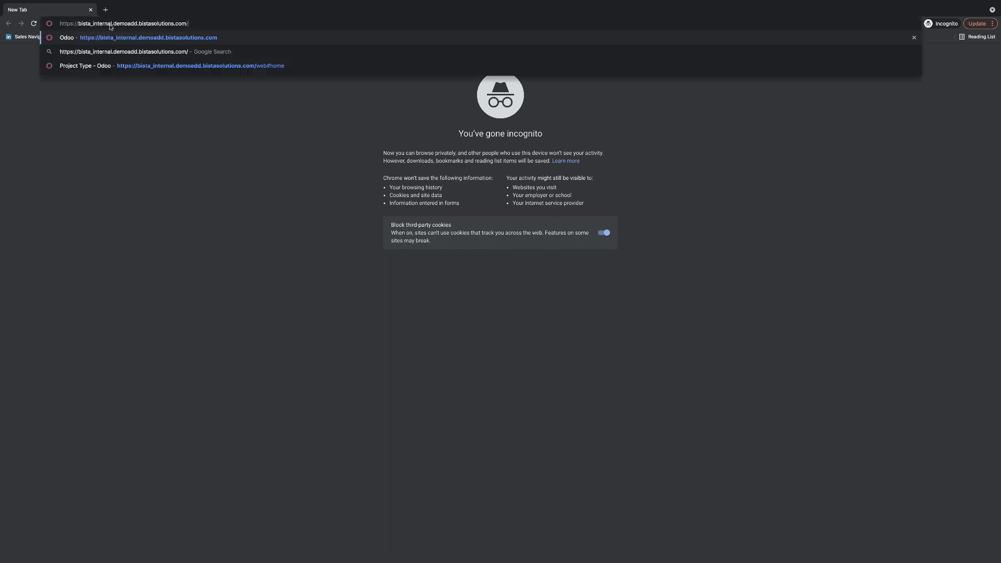
key(Return)
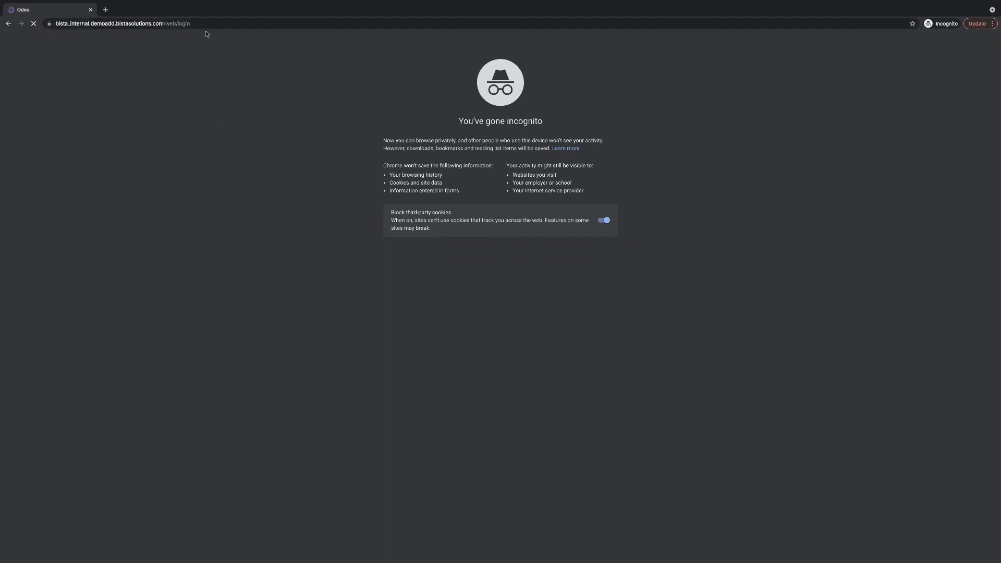
Log in to the customer portal with the customer's e-mail and account password
text(gordon.owe)
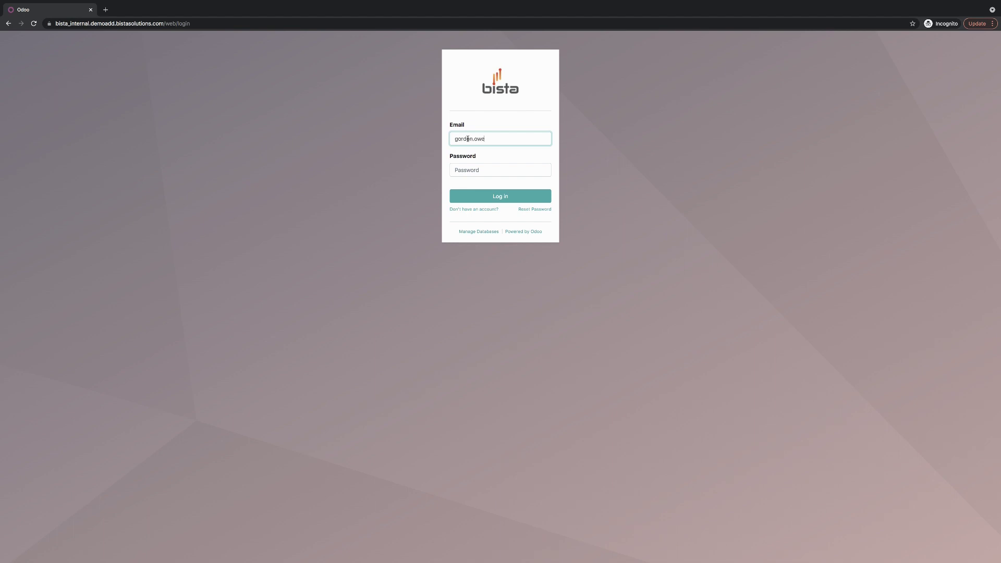
text(ns47@example.com)
click(465, 171)
text(****)
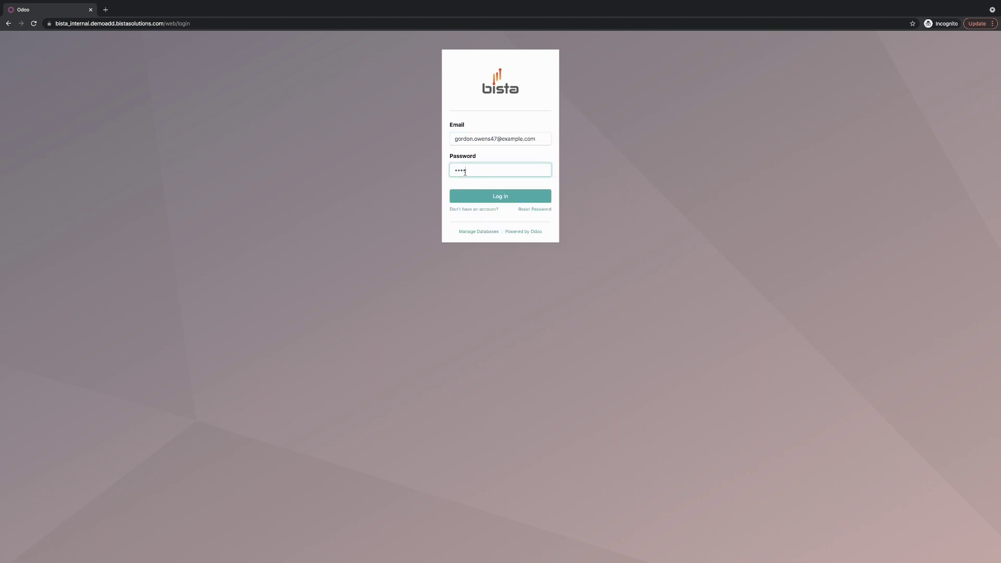
click(485, 200)
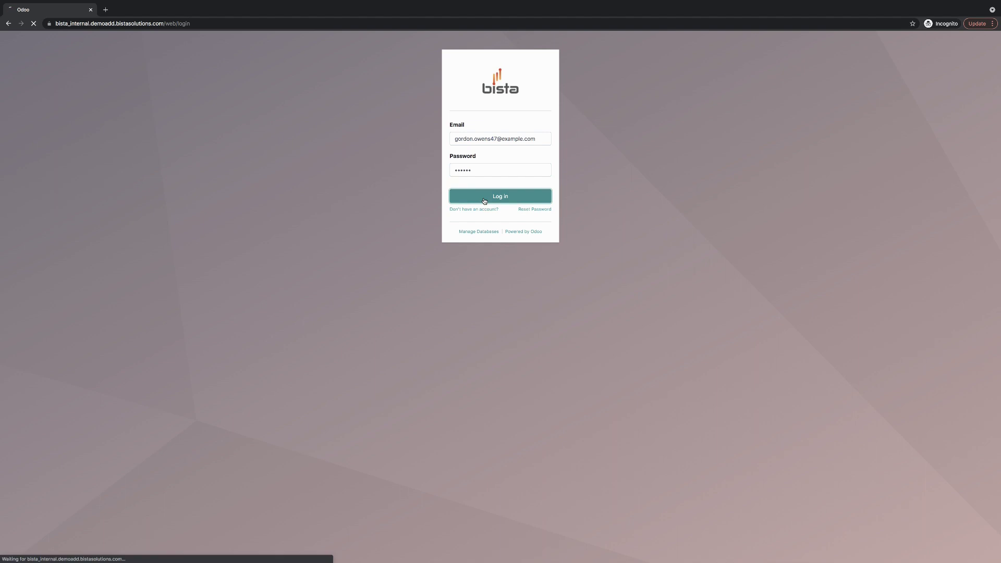
Open project PRJ - S00161 in the portal and approve its Release & Approve Design task as done
click(305, 156)
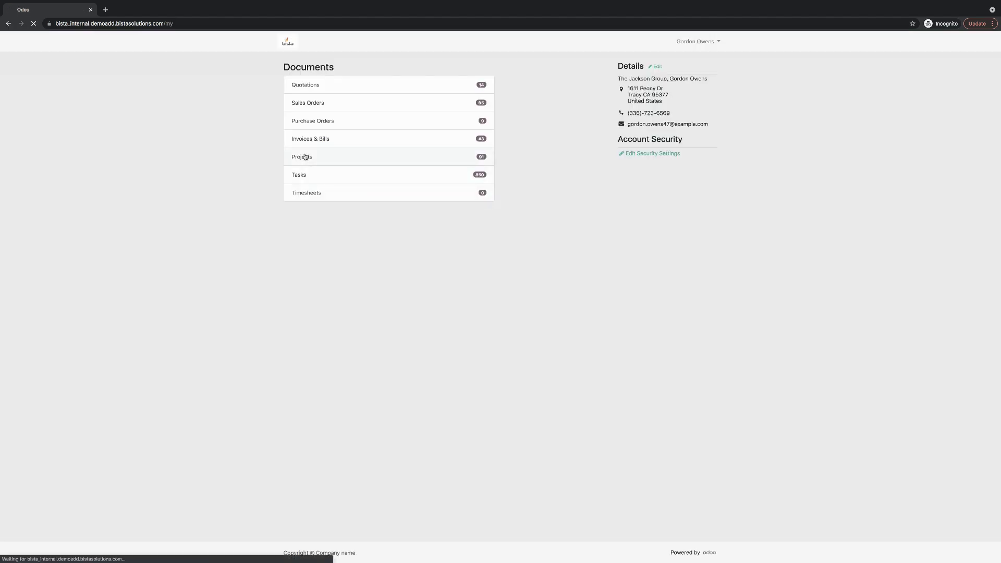
click(322, 83)
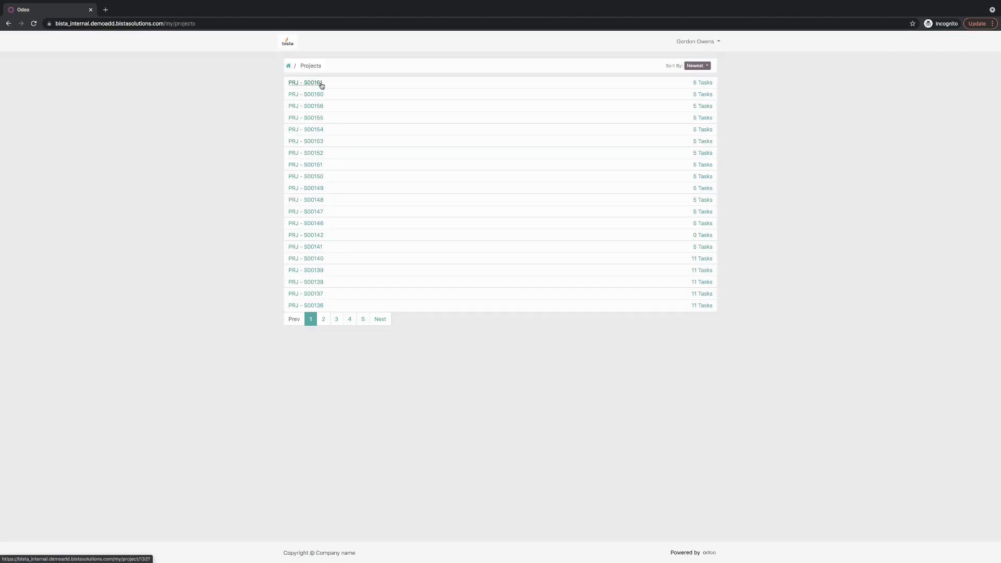
click(696, 86)
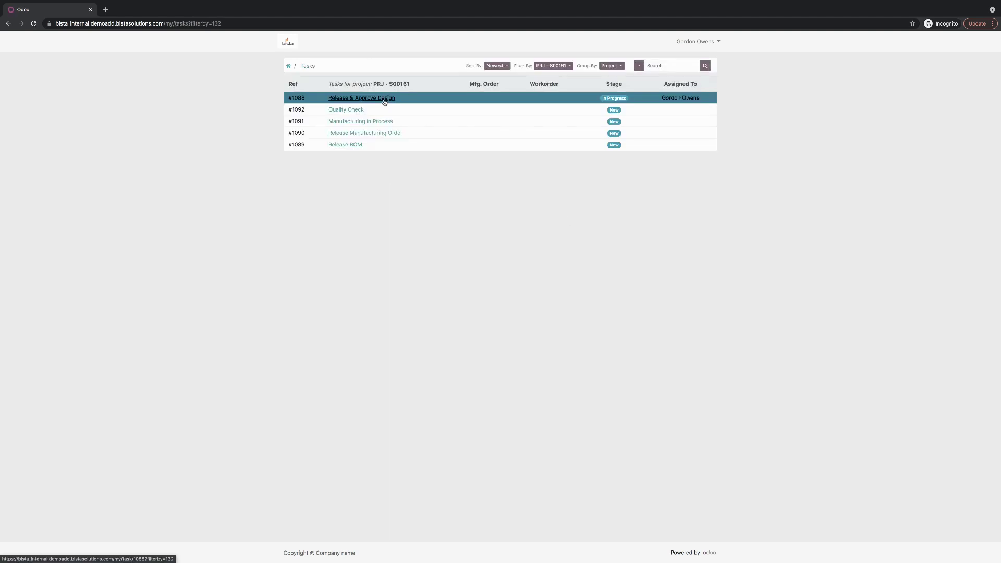
click(342, 99)
click(704, 106)
Send the message "THANK YOU" on the Release & Approve Design task
click(384, 243)
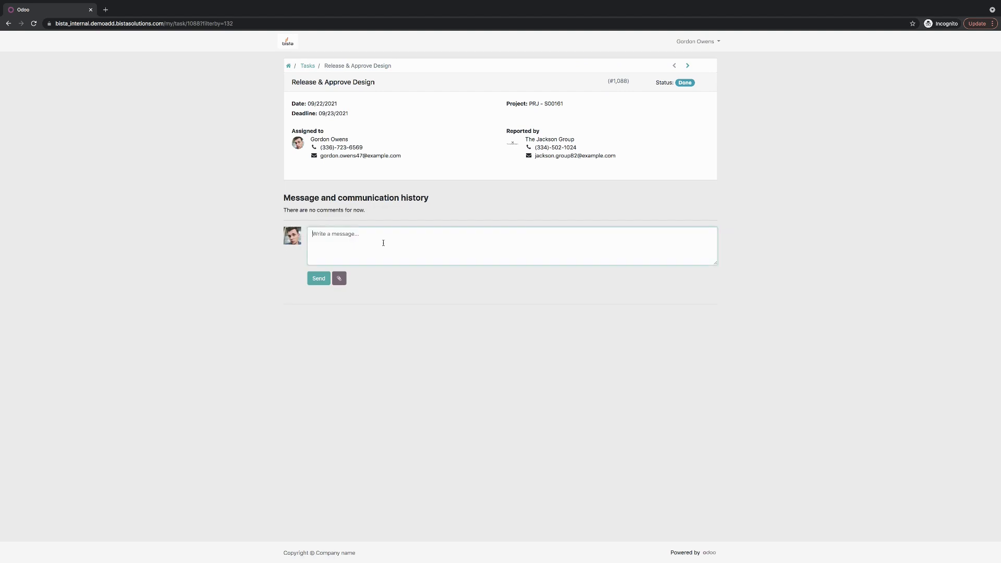
text(THANK YOU)
click(319, 278)
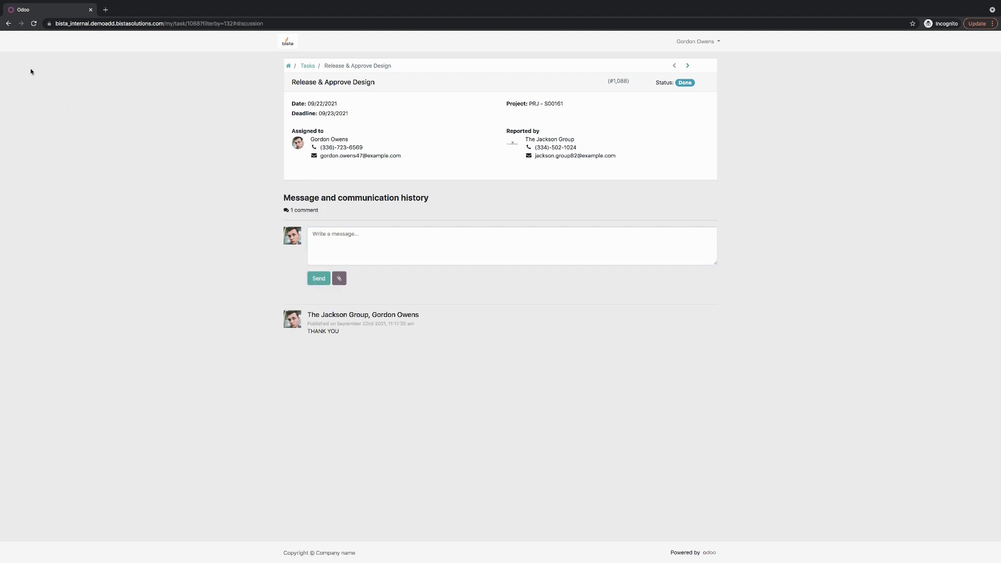
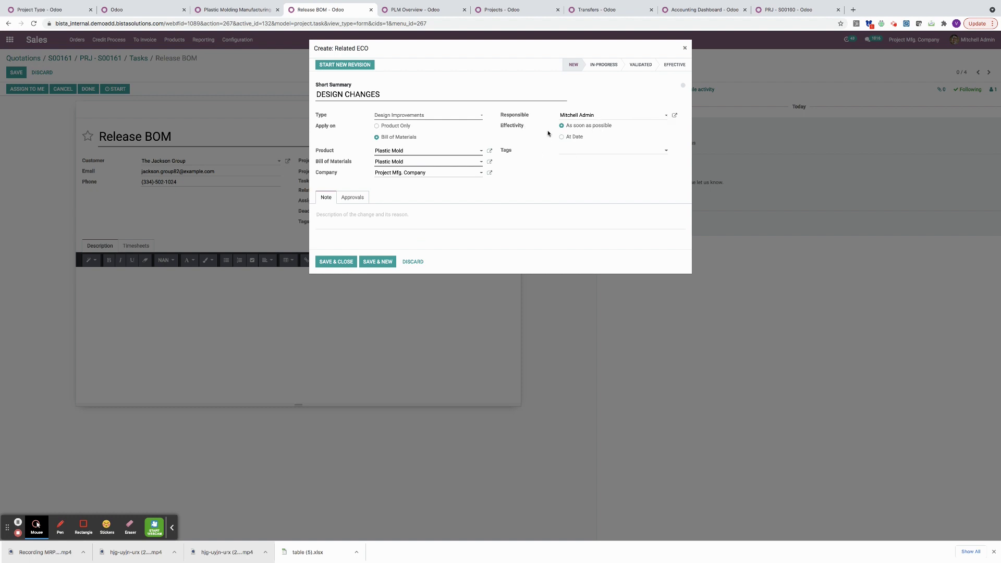
Save the DESIGN CHANGES engineering change order on the Release BOM task and assign the task to yourself
click(349, 262)
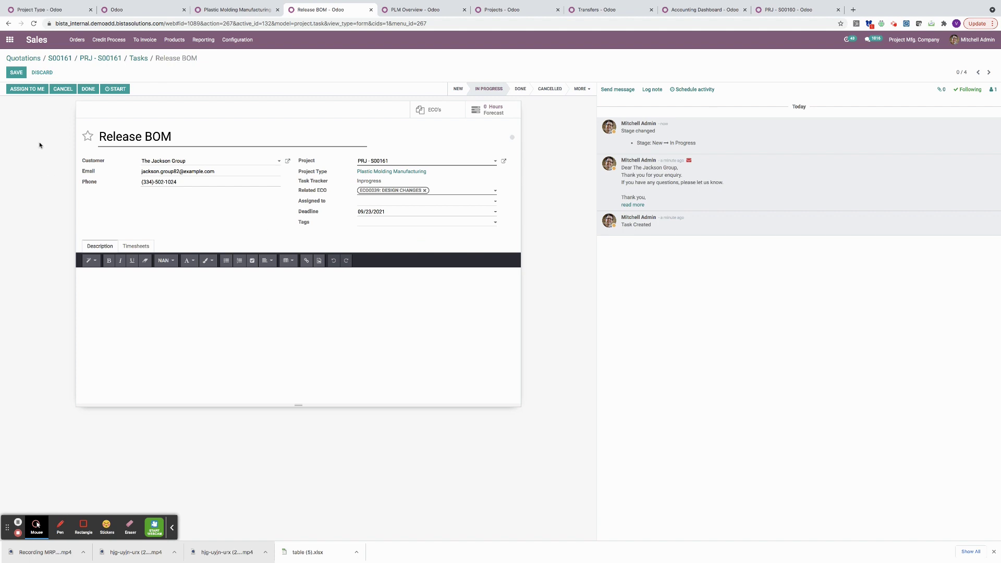
click(30, 90)
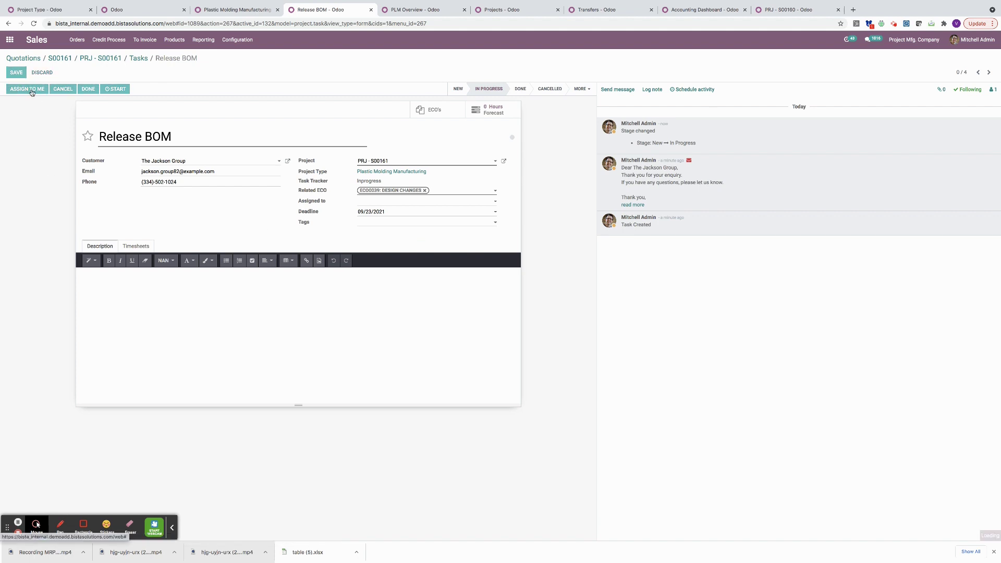
click(18, 73)
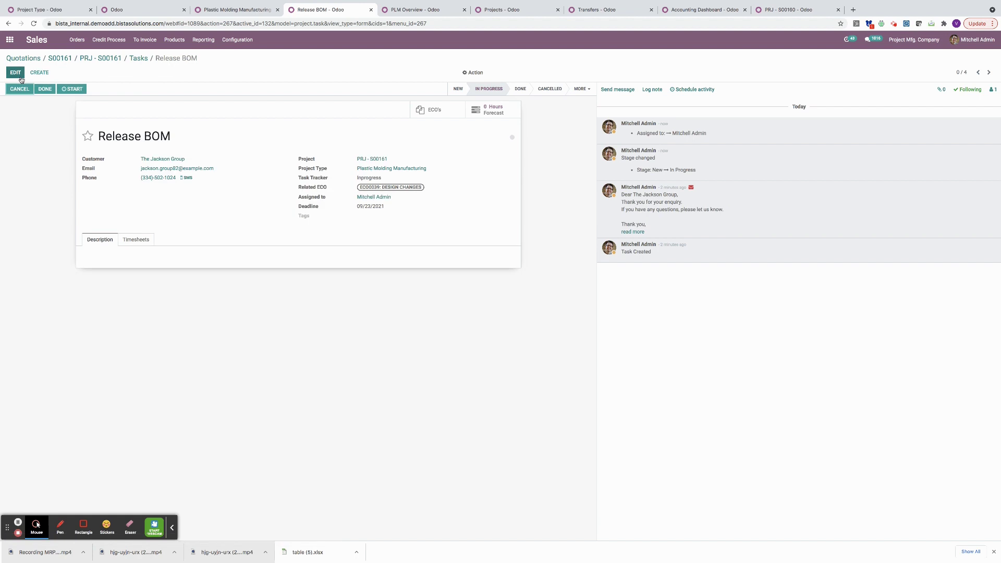
Set the Release BOM task's initially planned hours to 10, log a 10-hour timesheet line and save the task
click(141, 241)
click(15, 72)
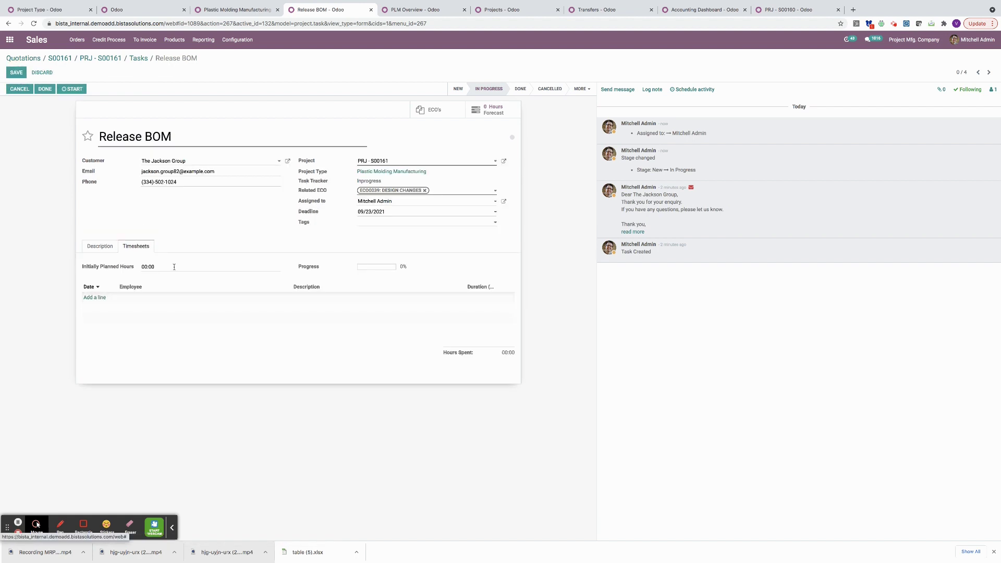
click(92, 268)
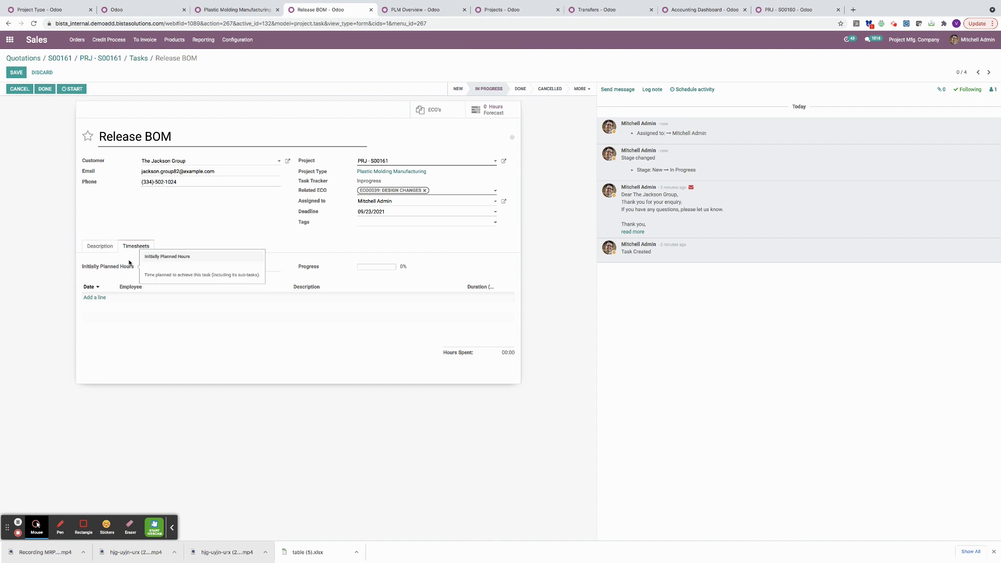
text(10)
click(85, 297)
click(488, 295)
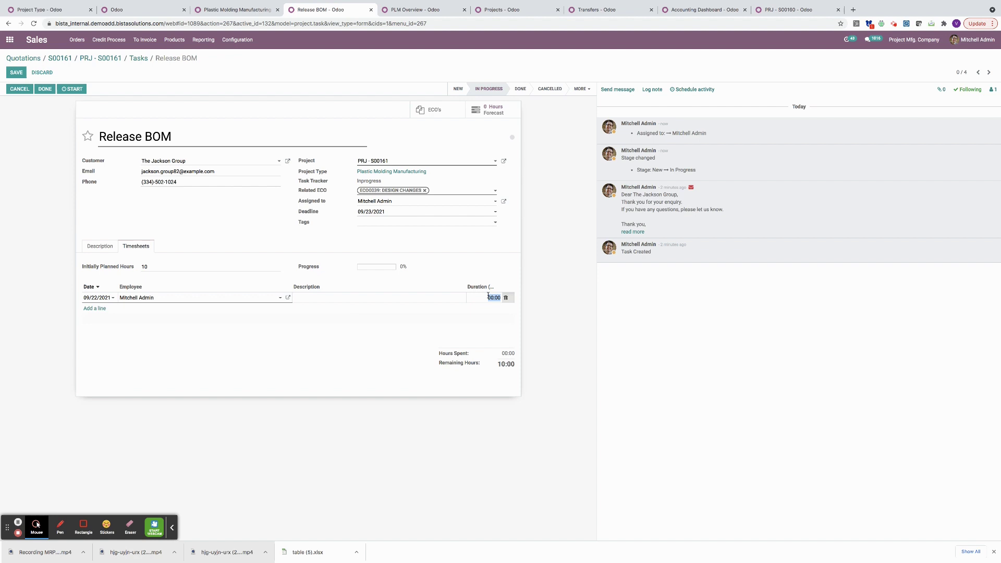
click(467, 267)
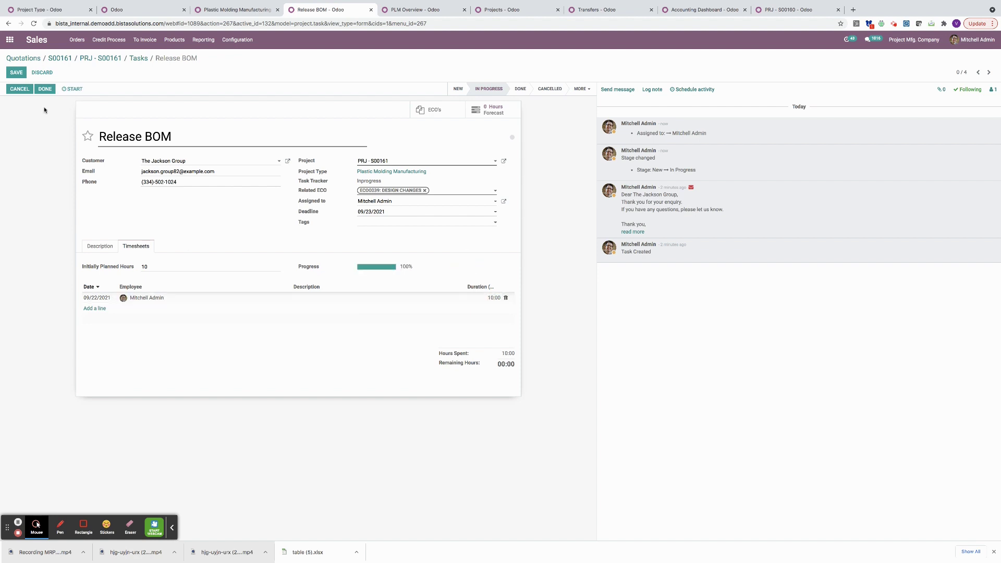
click(16, 73)
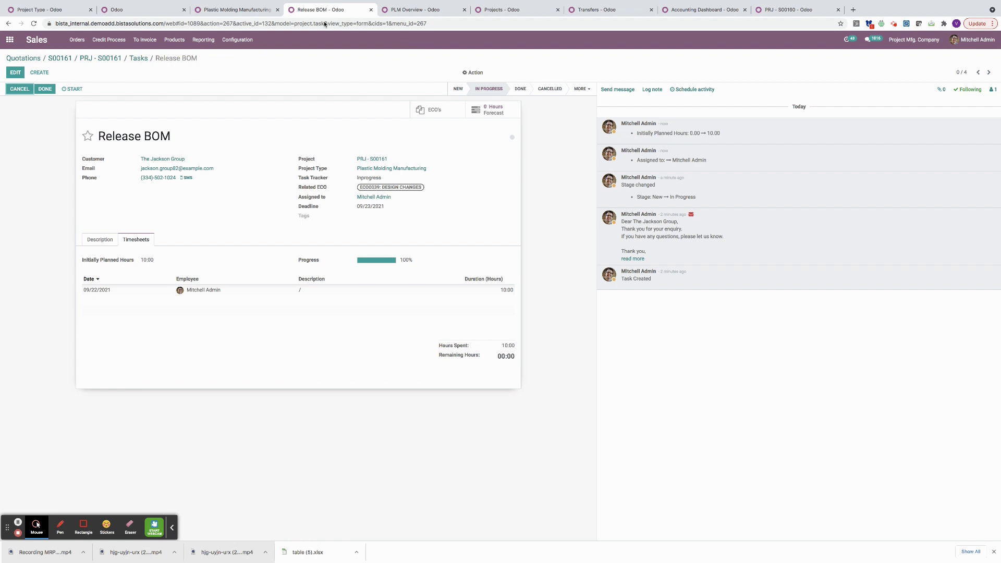
In PLM, move the DESIGN CHANGES order under Design Improvements to In-Progress and start its new revision
click(411, 8)
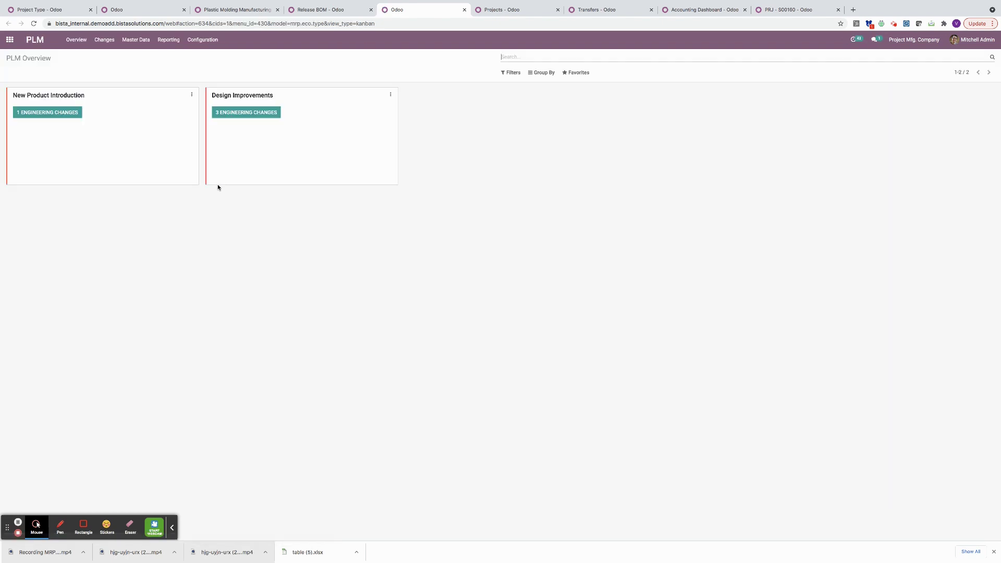
click(257, 115)
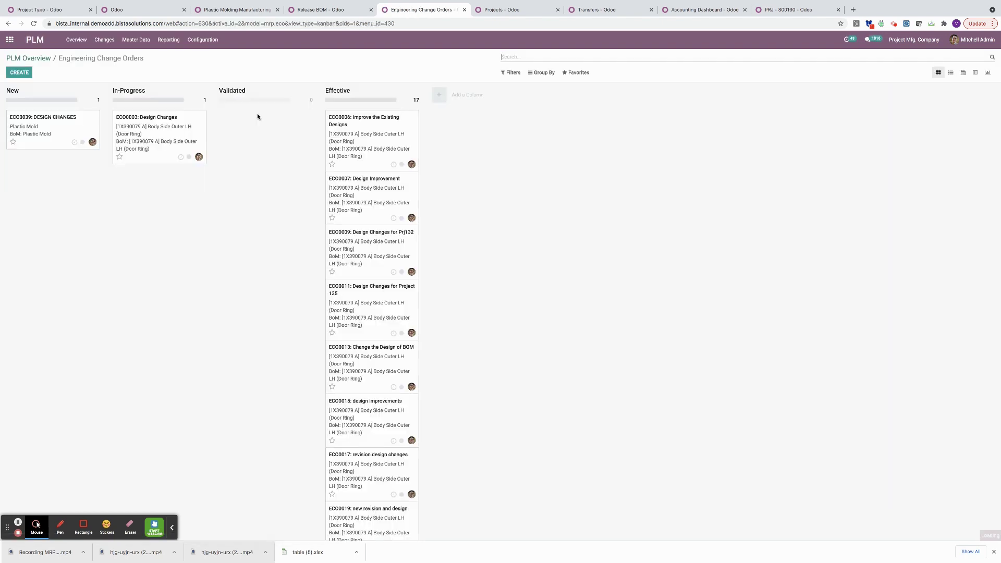
drag(62, 133, 151, 217)
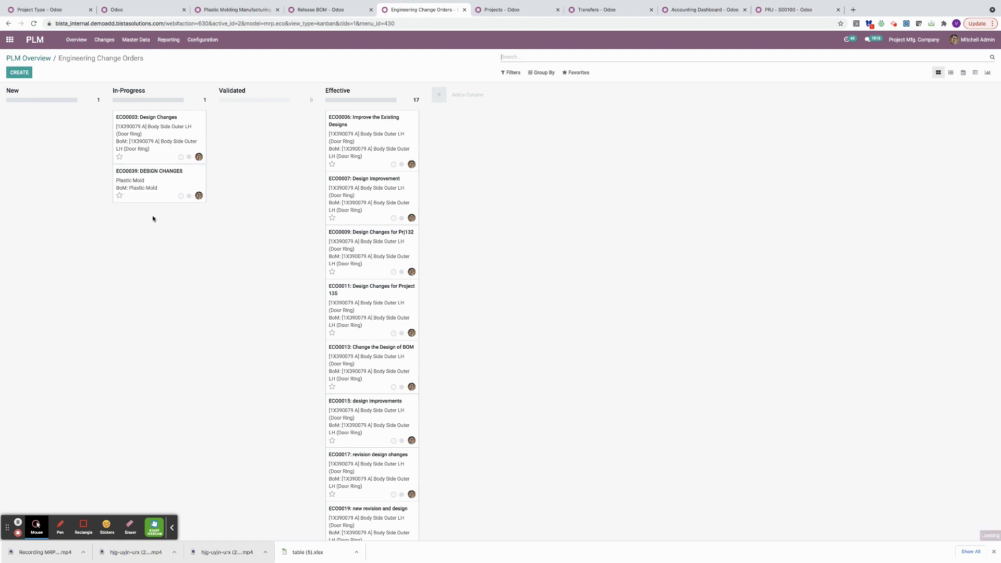
click(172, 190)
click(54, 93)
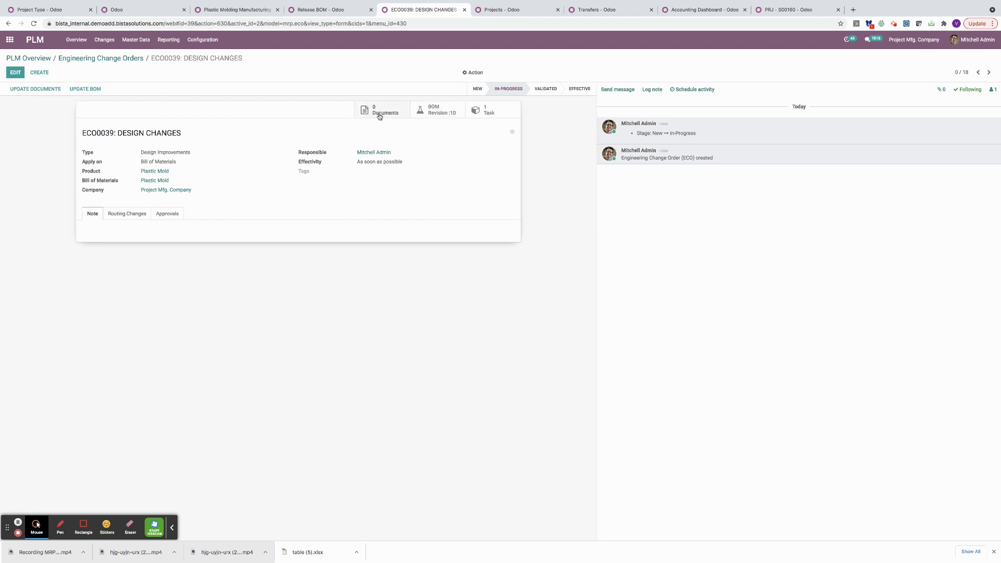
In the revised Plastic Mold BoM, set Acrylonitrile Butadiene Styrene (ABS) to 1,000 g, check the operations and save
click(450, 113)
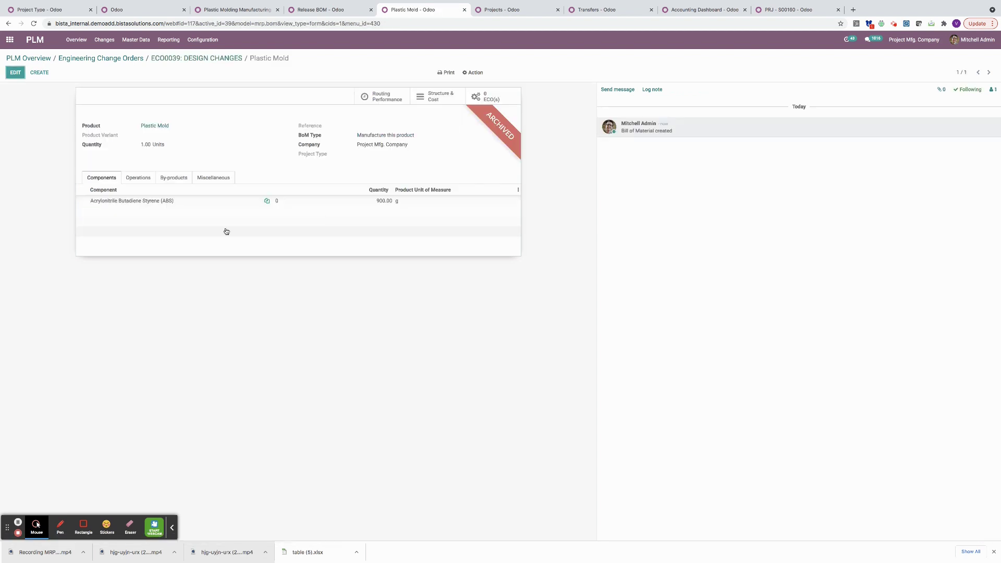
click(10, 76)
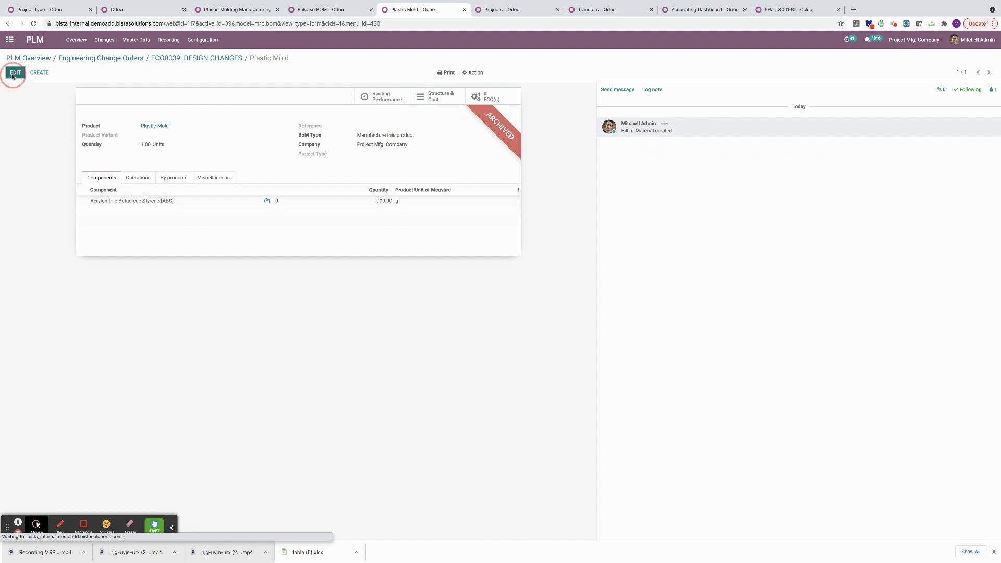
click(351, 231)
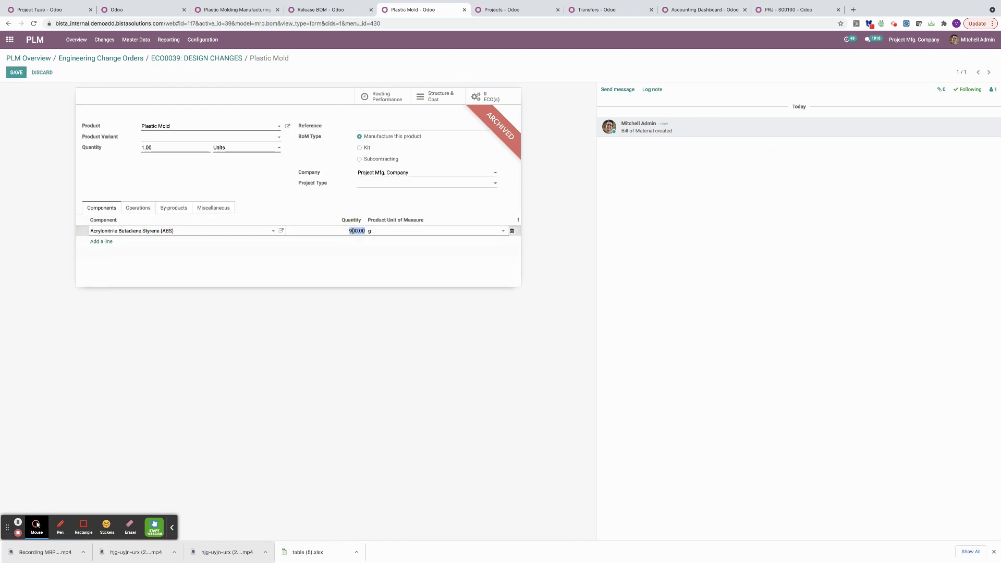
click(315, 197)
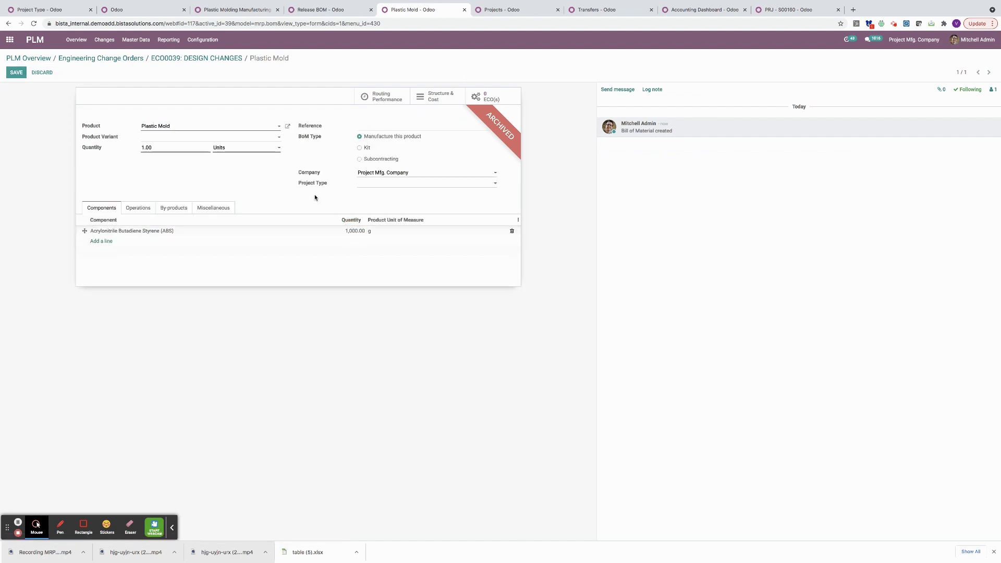
click(145, 208)
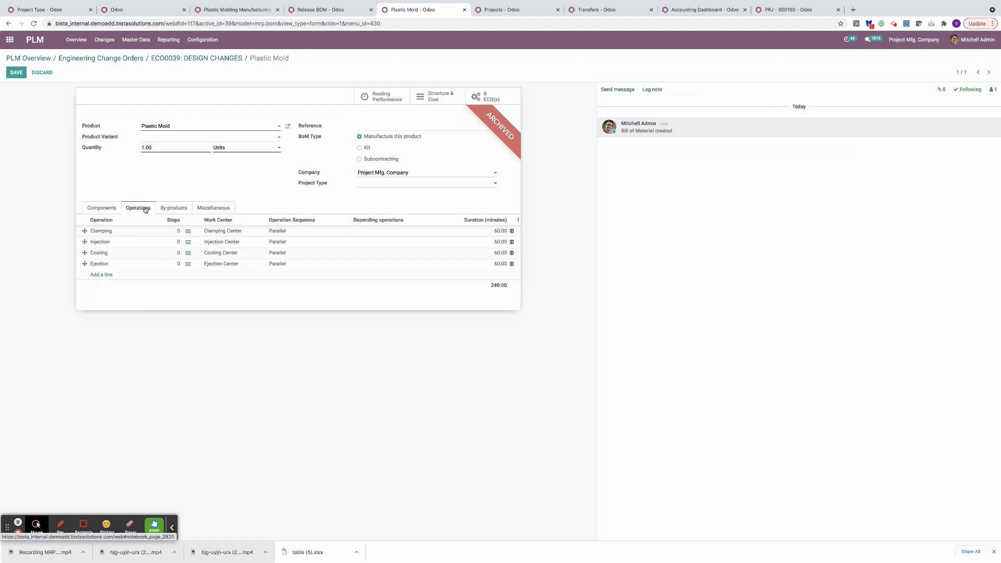
click(16, 73)
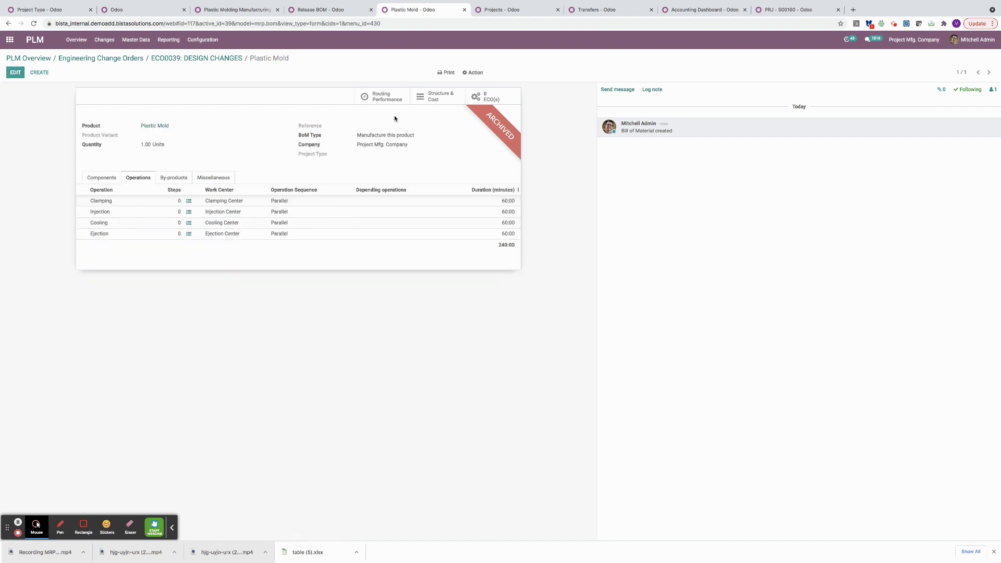
Move the DESIGN CHANGES order to Validated, review its BoM changes and apply them
click(206, 58)
click(542, 91)
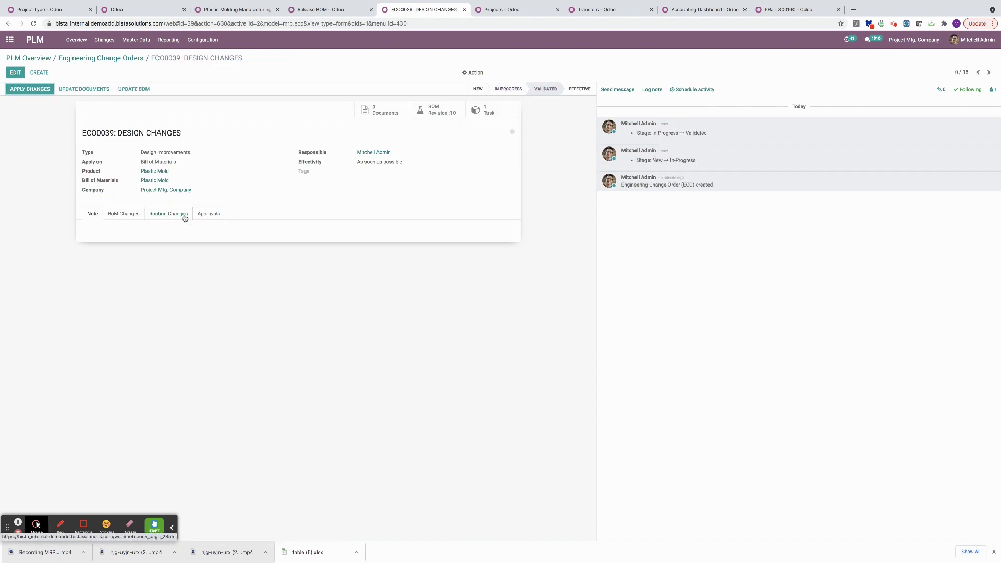
click(130, 214)
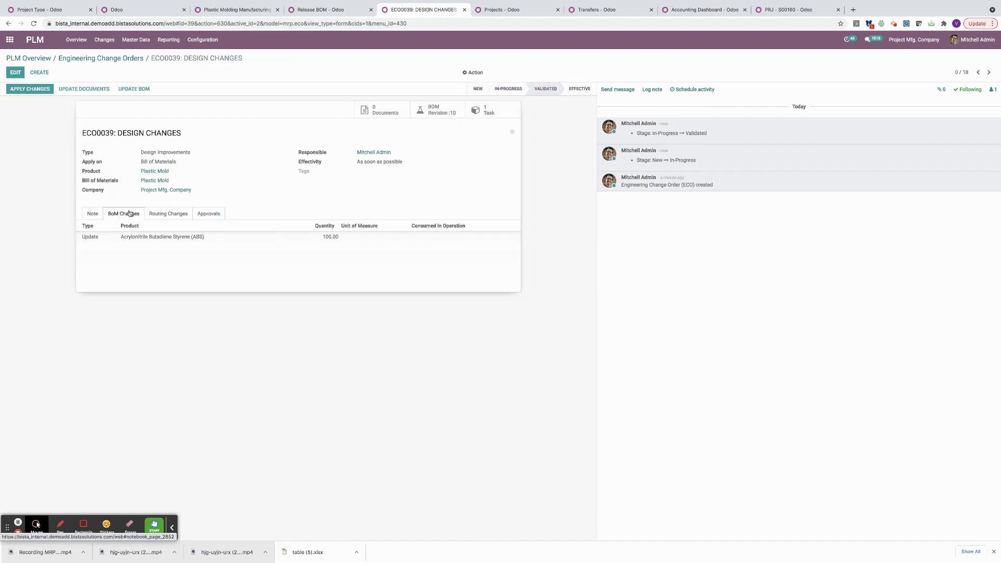
click(36, 89)
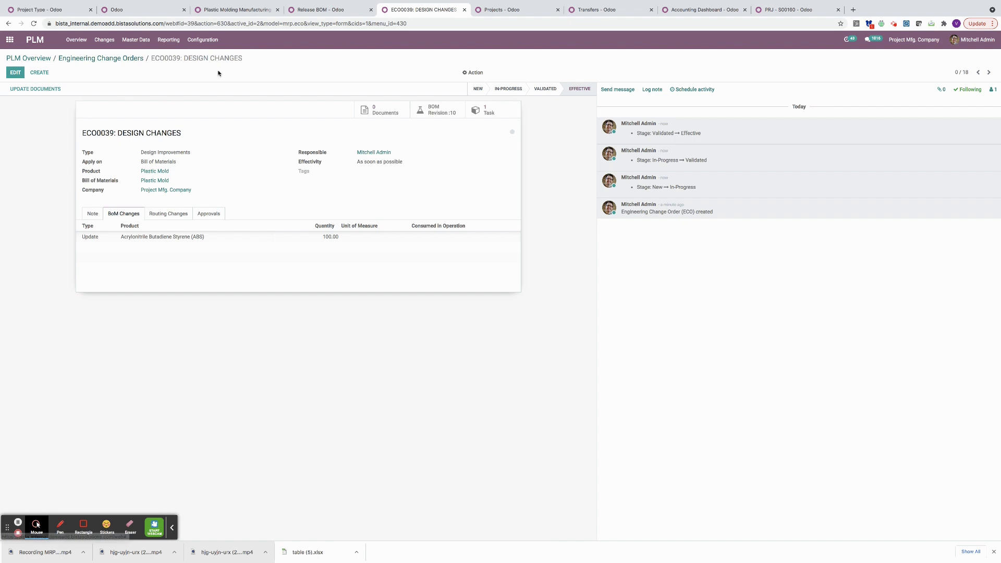
Mark the Release BOM task as done and return to the project's task board
click(329, 14)
click(49, 89)
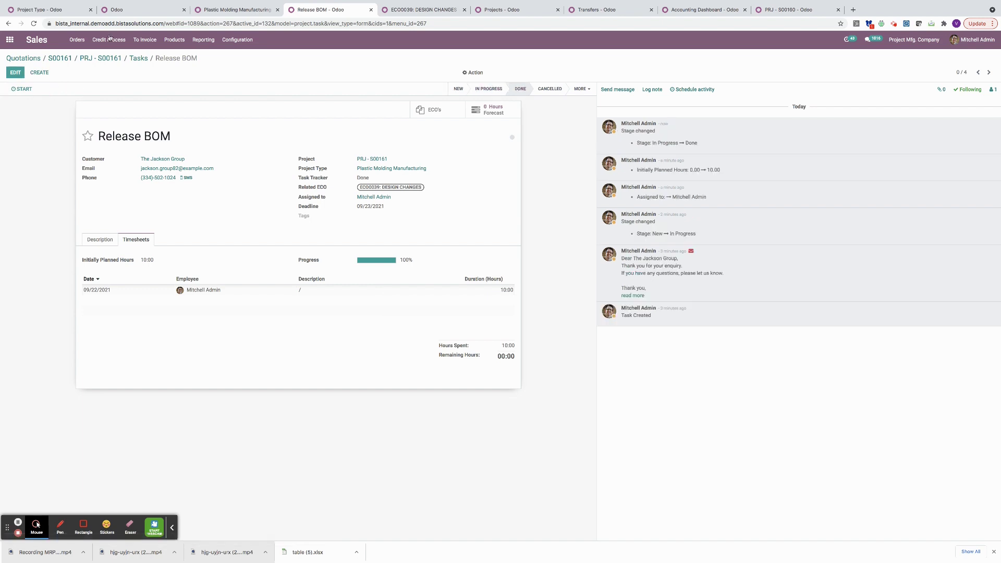
click(139, 57)
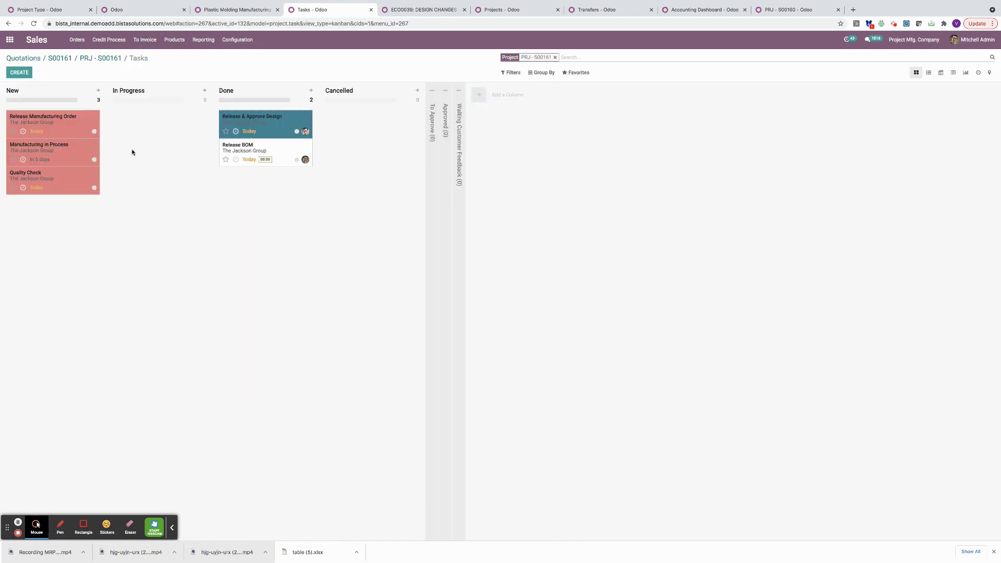
Move Release Manufacturing Order to Done and Manufacturing in Process to In Progress, opening the Manufacturing in Process task
drag(59, 133, 266, 204)
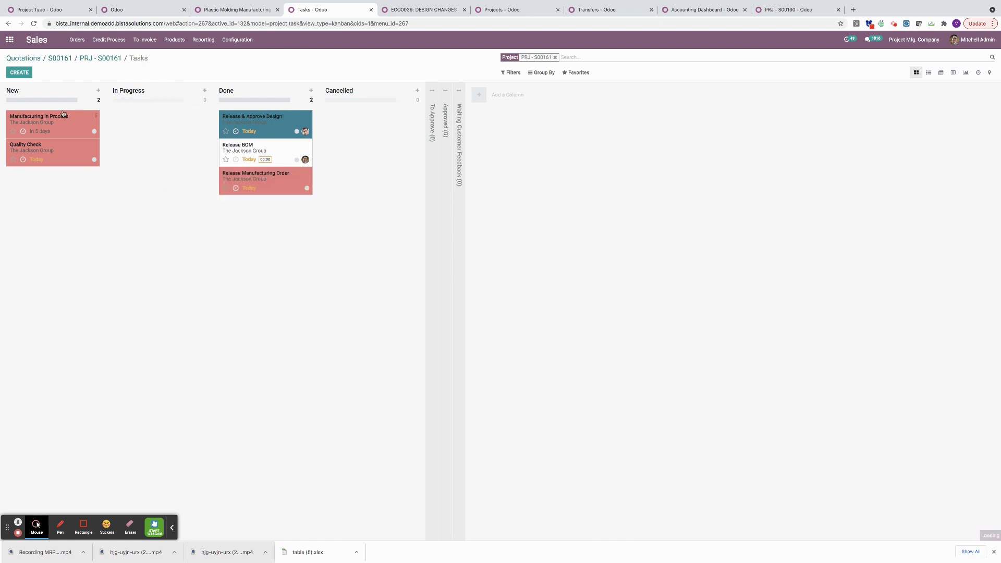
drag(63, 119, 178, 124)
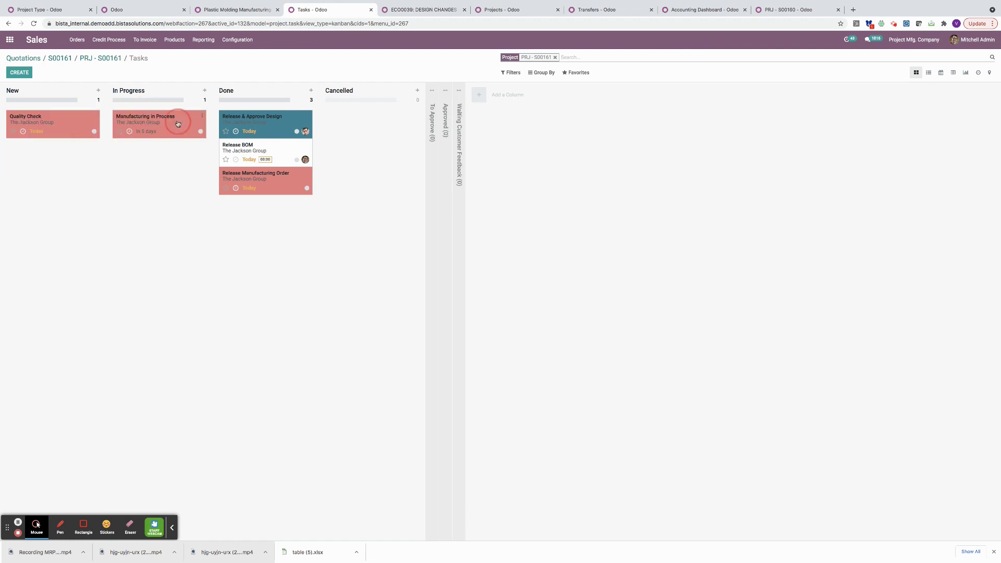
click(177, 123)
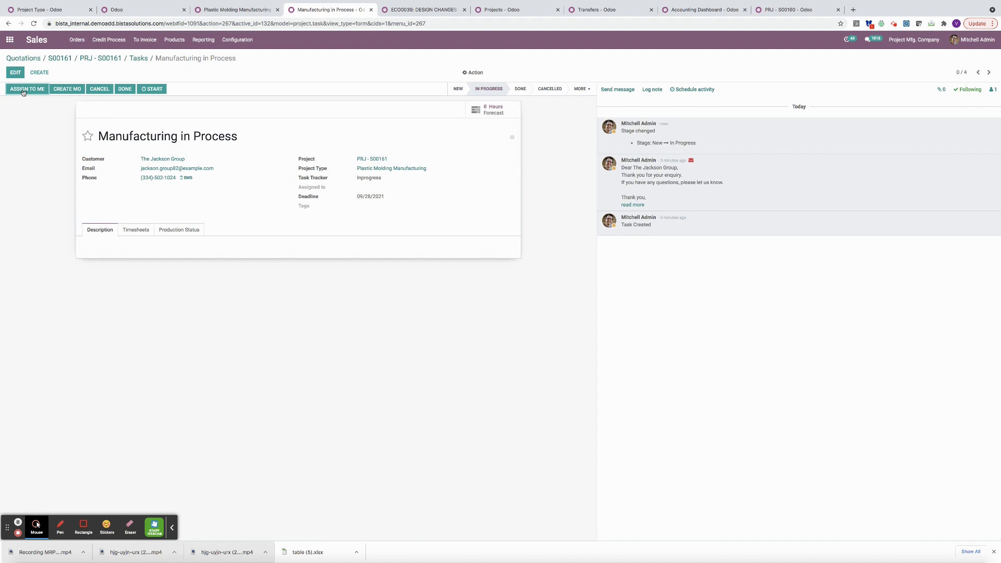
Assign the Manufacturing in Process task to yourself, create its manufacturing order, save the task and open the new order
click(15, 73)
click(29, 89)
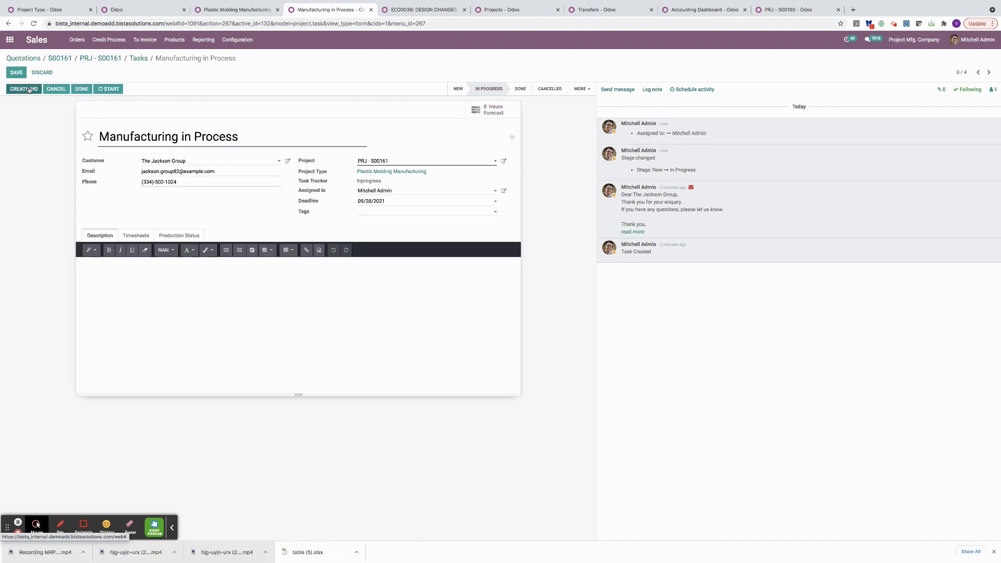
click(29, 90)
click(7, 76)
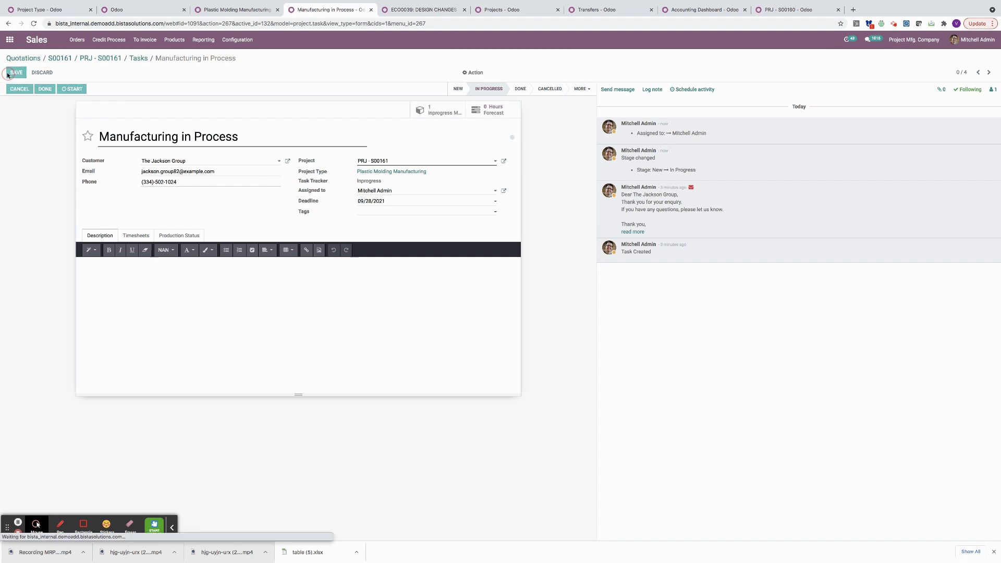
click(445, 110)
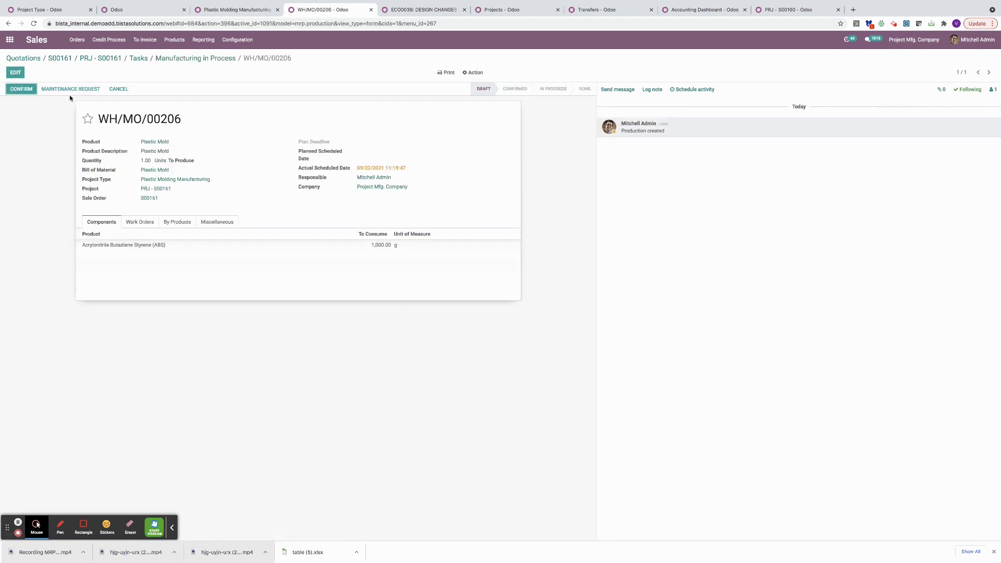
Set the manufacturing order's planned scheduled date to 09/22/2021 and save the order
click(15, 72)
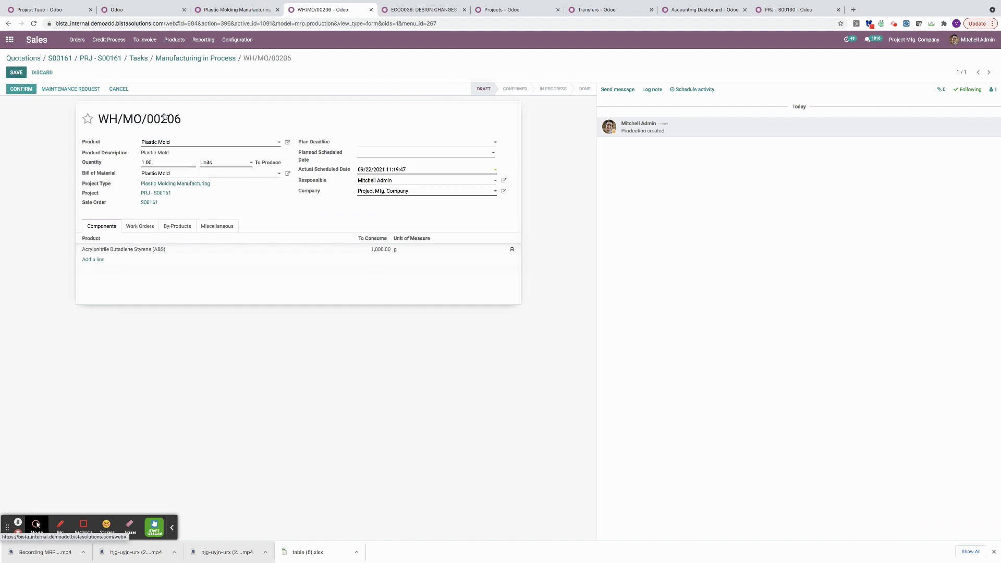
click(386, 154)
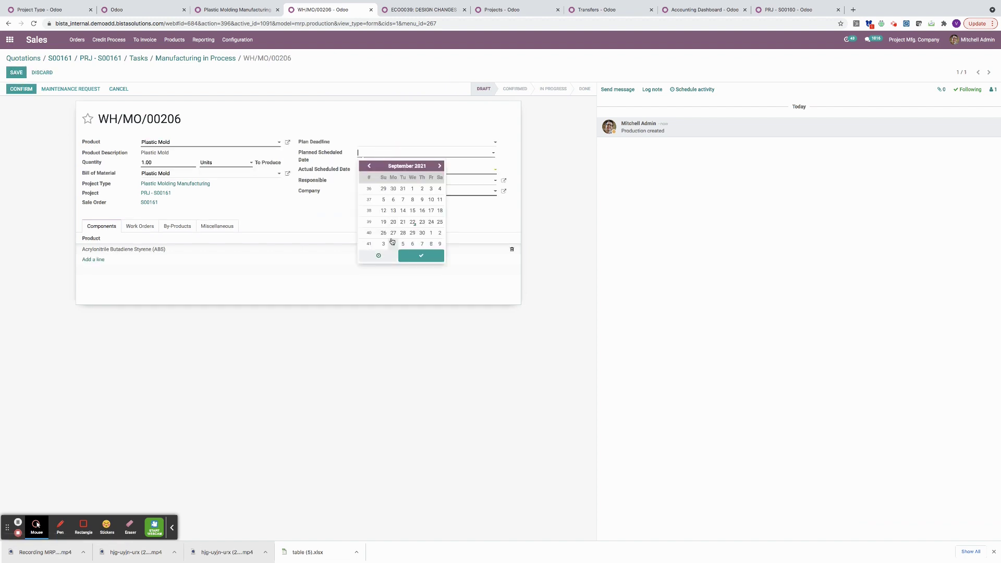
click(413, 222)
click(307, 222)
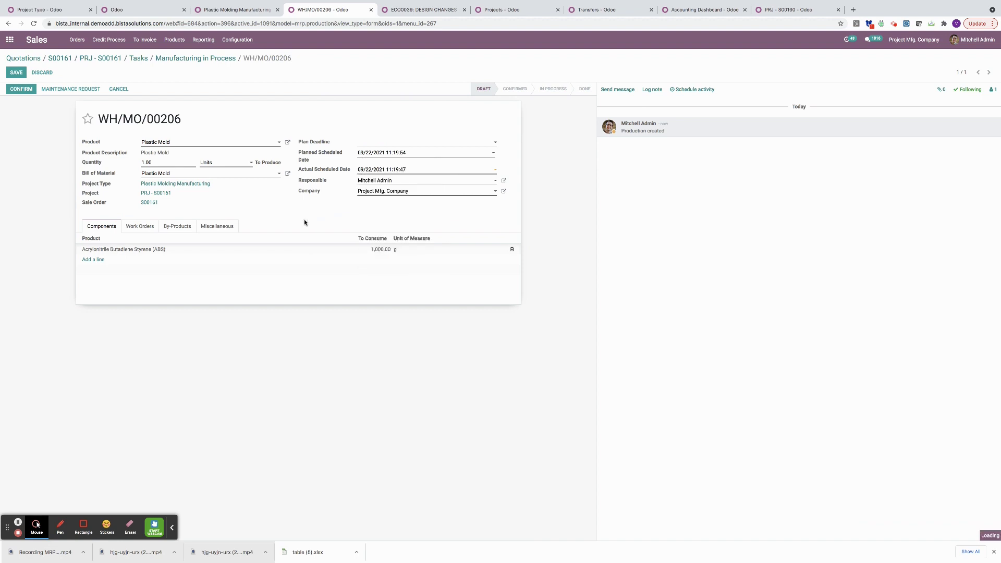
click(16, 73)
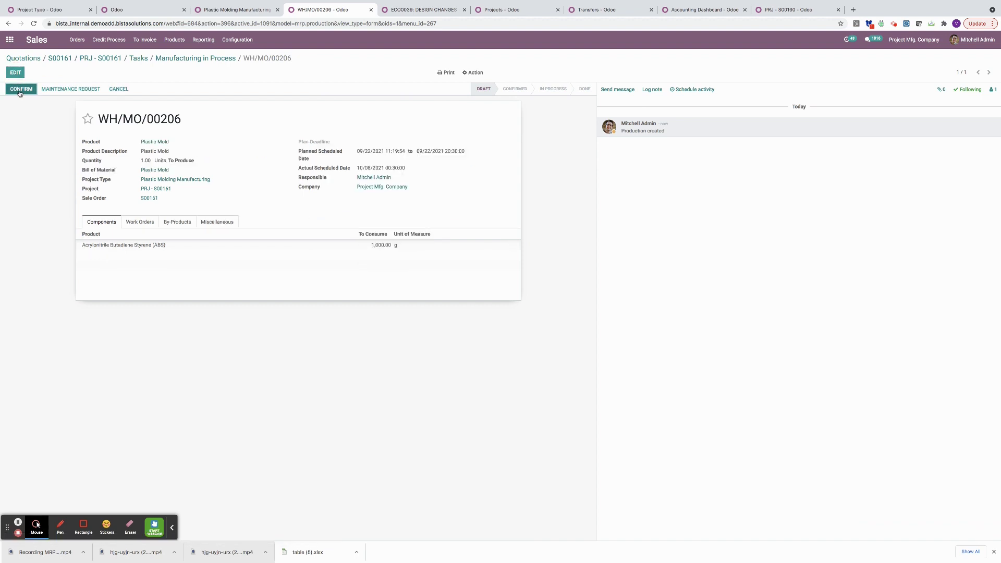
Confirm and plan the Plastic Mold manufacturing order, then check availability to reserve its component
click(19, 89)
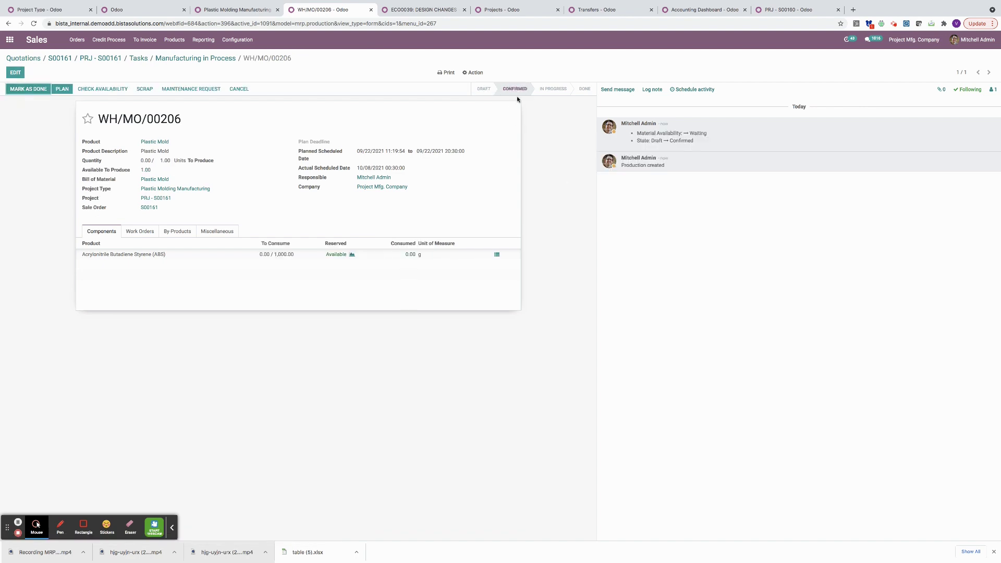
click(62, 90)
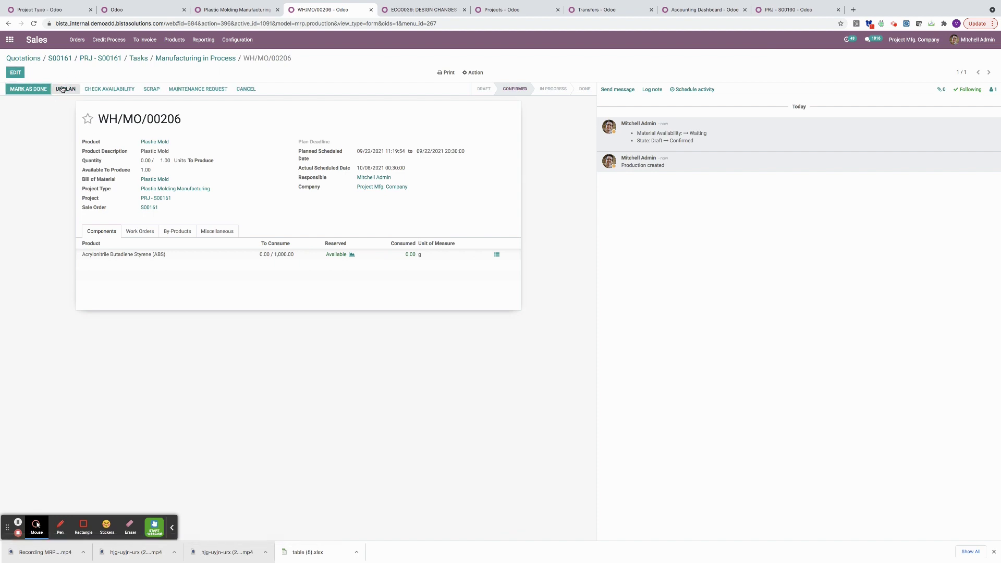
click(117, 90)
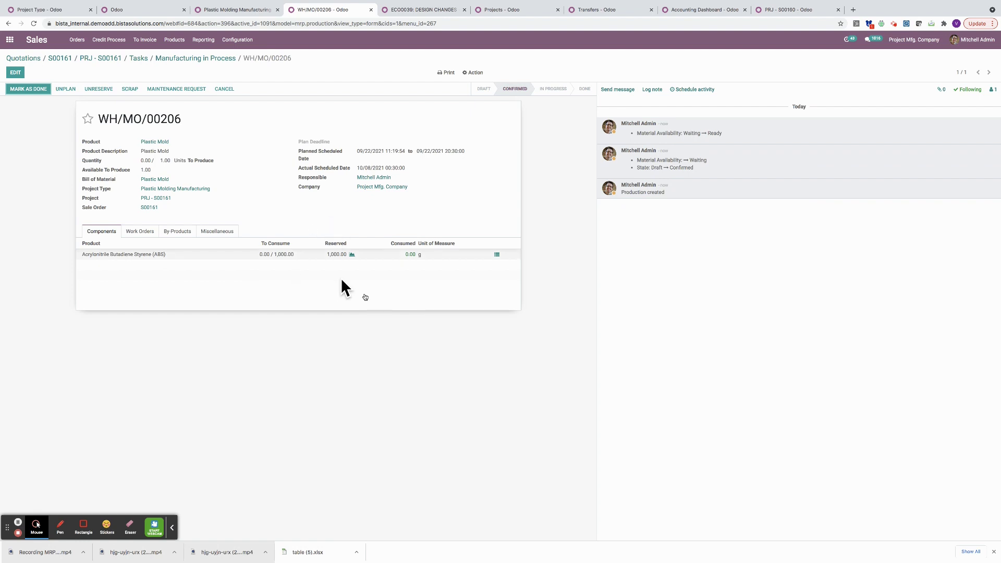
Open the Clamping work order in the tablet view, look through its action options and mark the operation as done
click(138, 233)
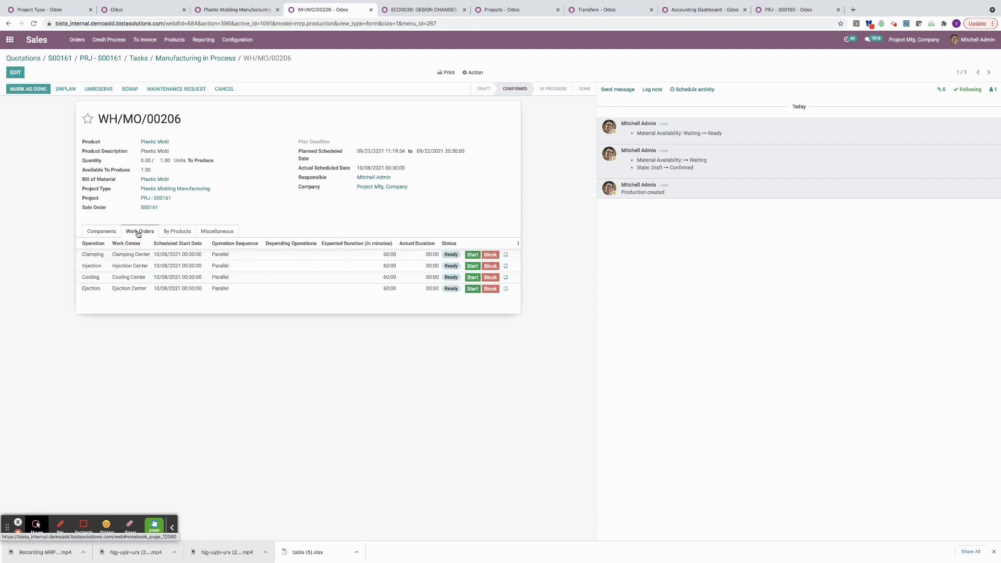
click(506, 257)
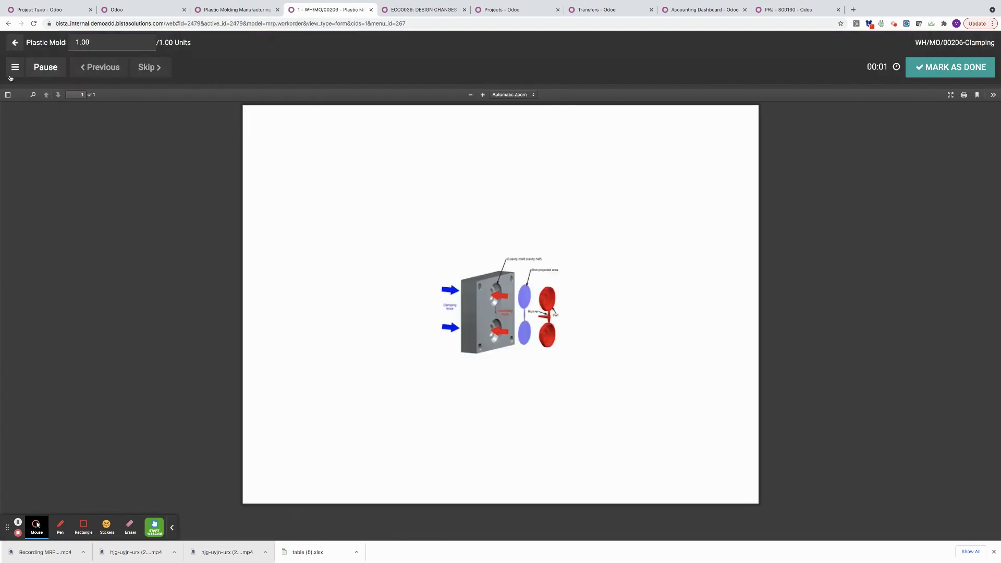
click(14, 68)
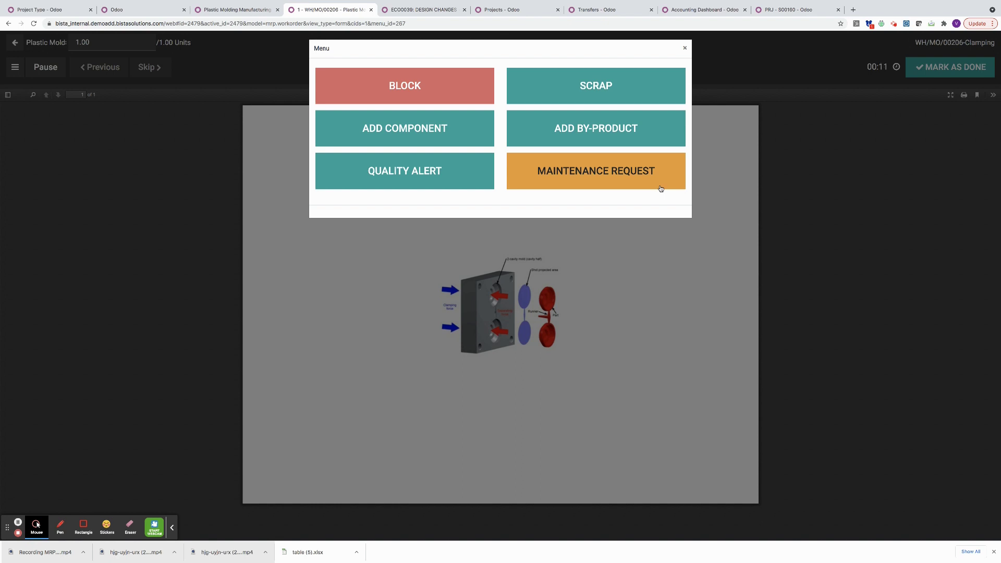
click(685, 48)
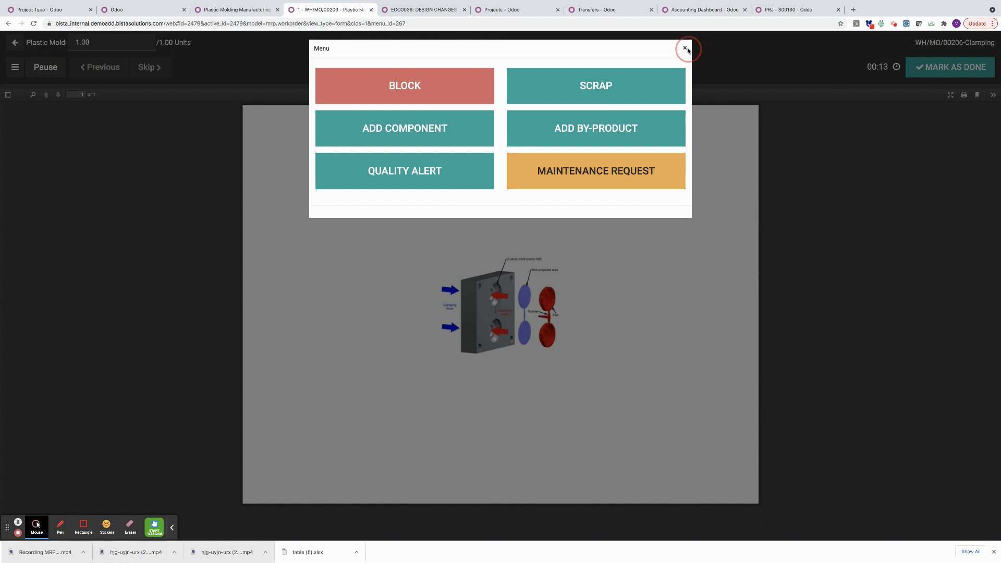
click(924, 77)
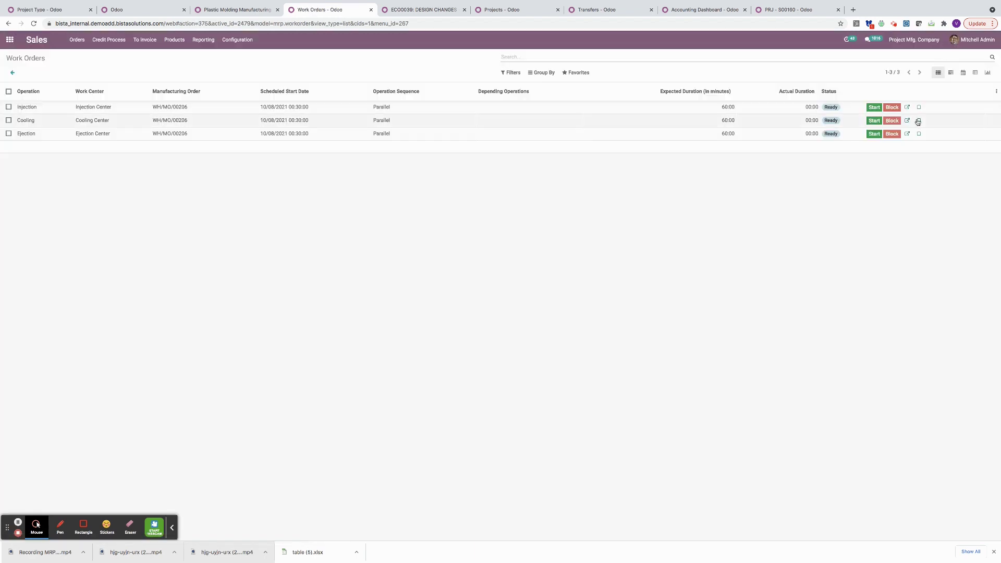
Process the Injection, Cooling and Ejection work orders in the tablet view, marking each done and closing the manufacturing order with Ejection
click(919, 108)
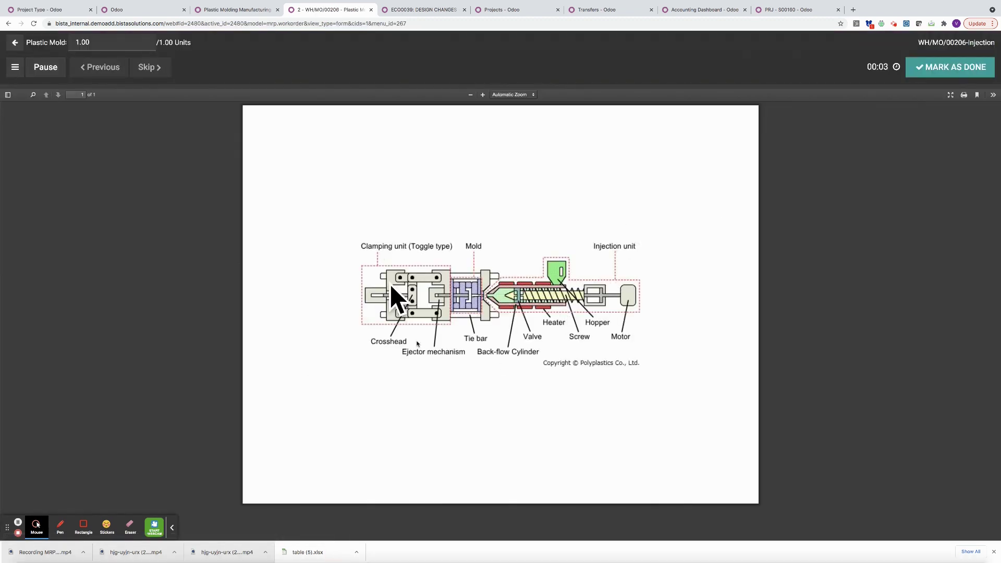
click(946, 72)
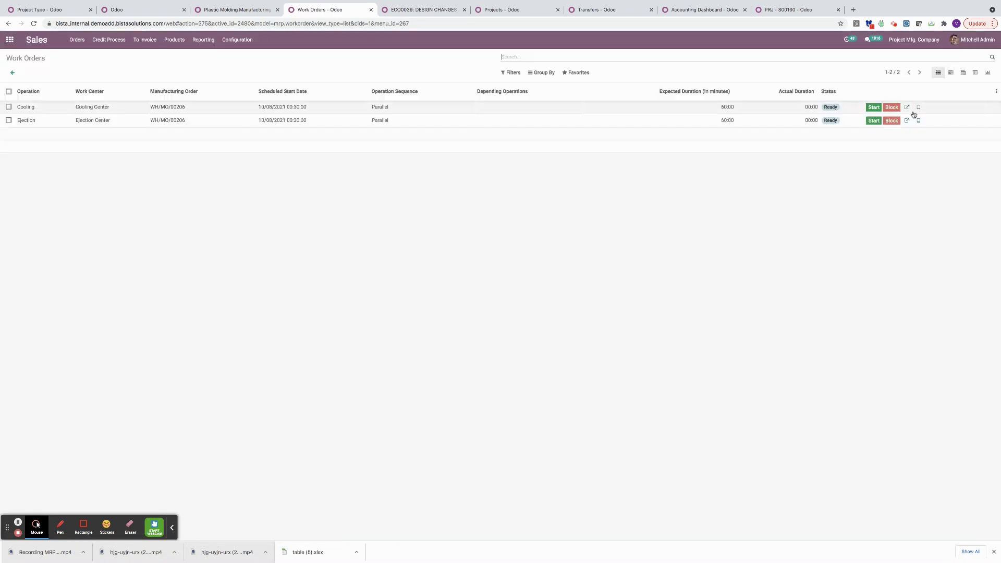
click(920, 107)
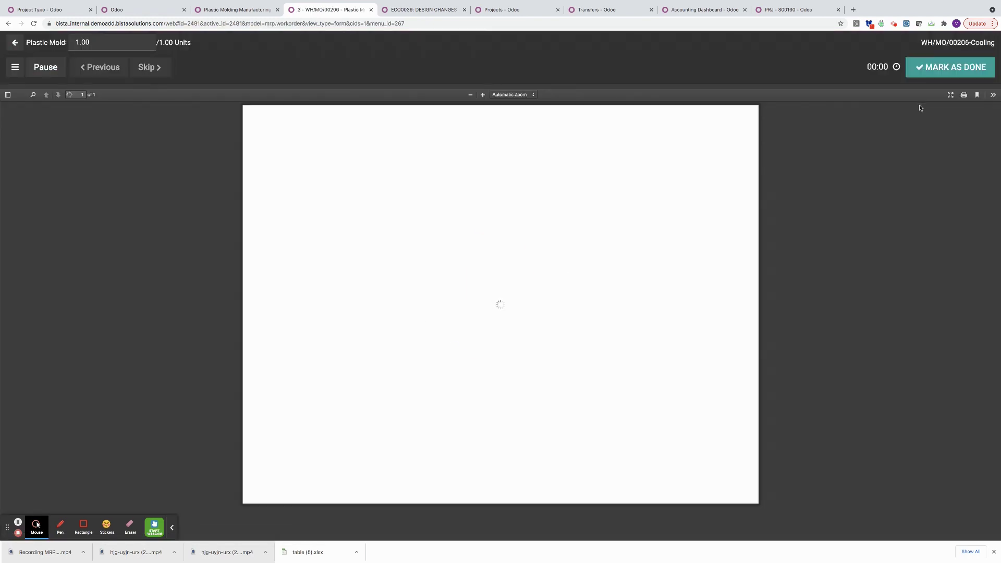
click(933, 71)
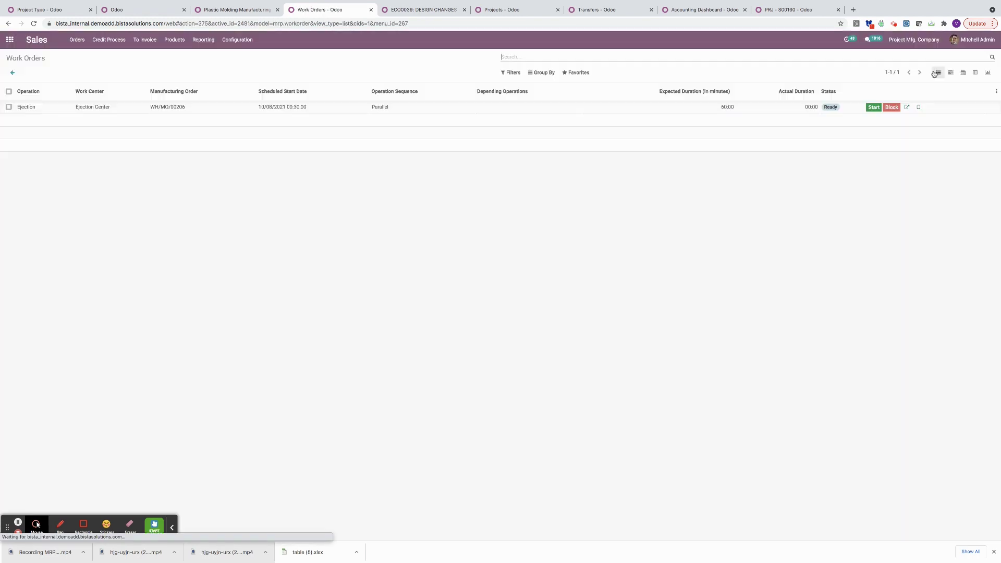
click(919, 107)
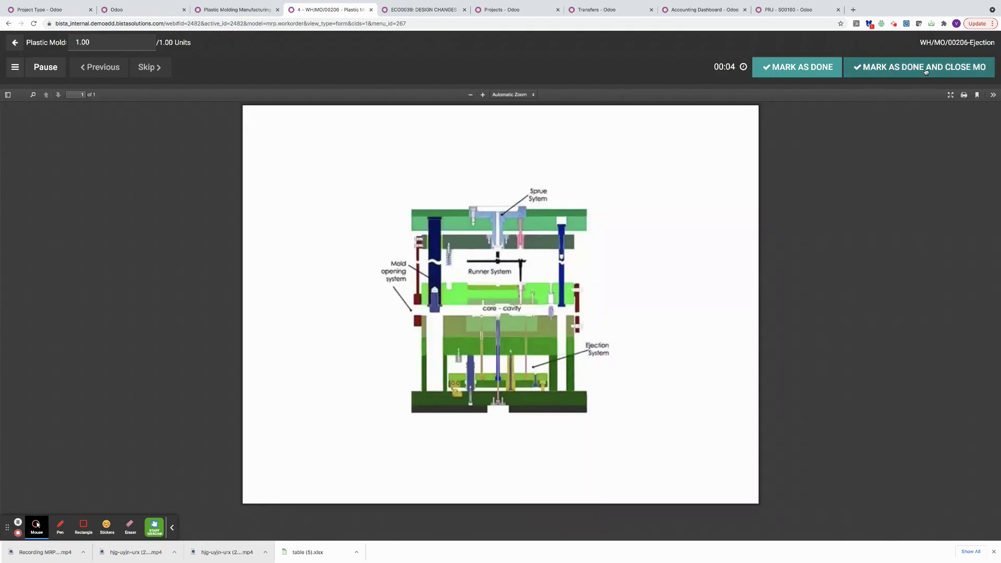
click(926, 72)
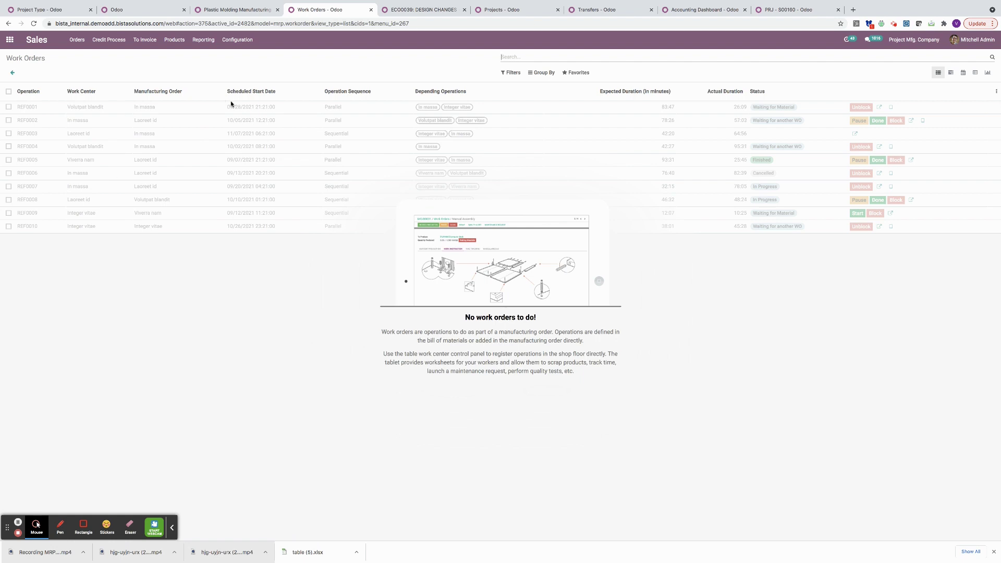
Find the sales order's project in the Project app and move its Quality Check task to In Progress
click(10, 39)
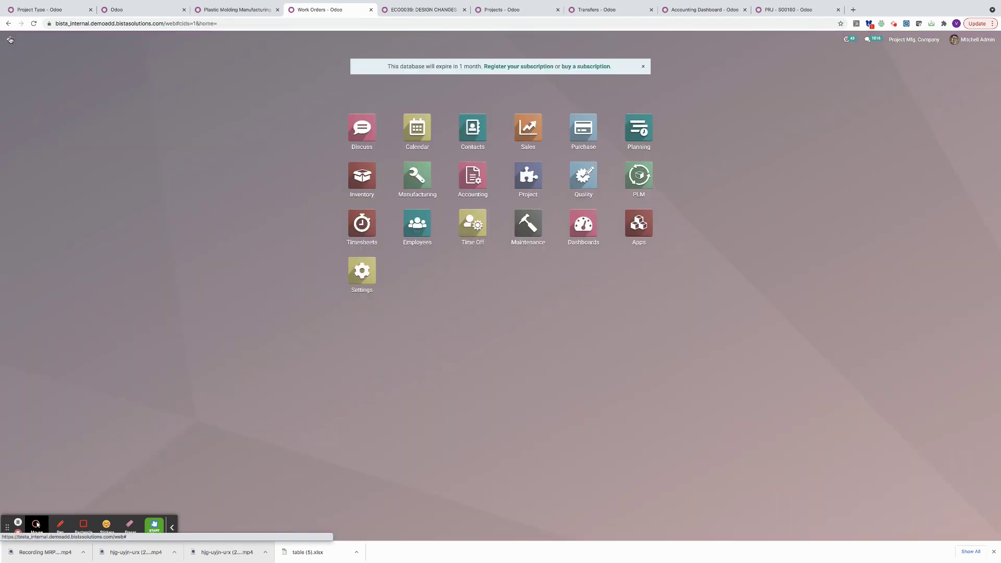
click(528, 176)
text(161)
key(Return)
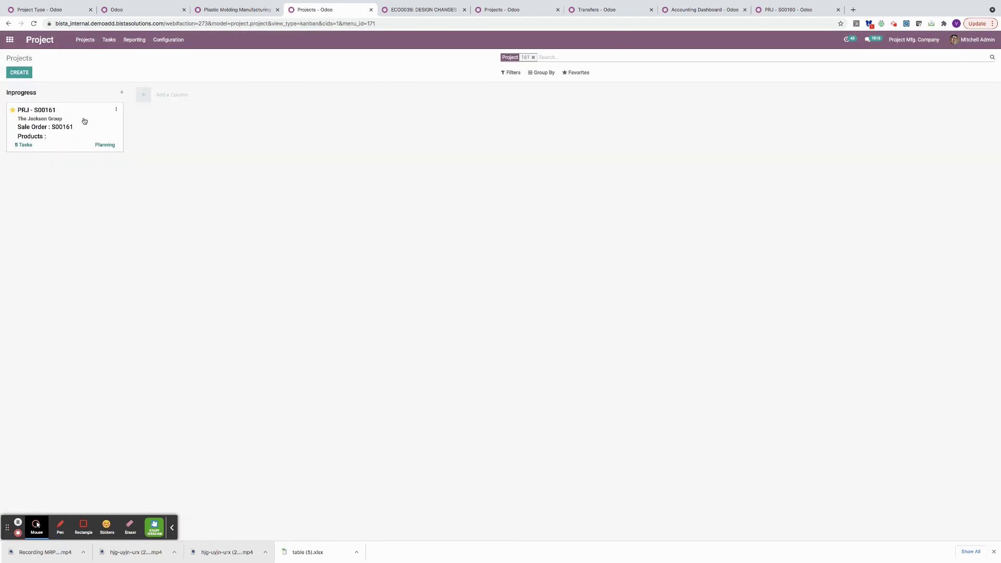
click(84, 121)
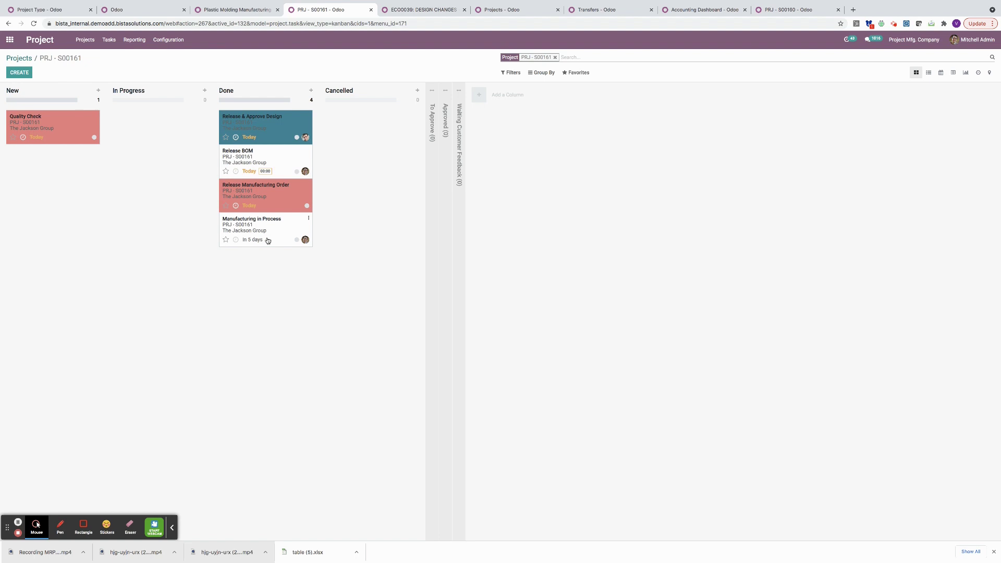
drag(54, 126, 169, 115)
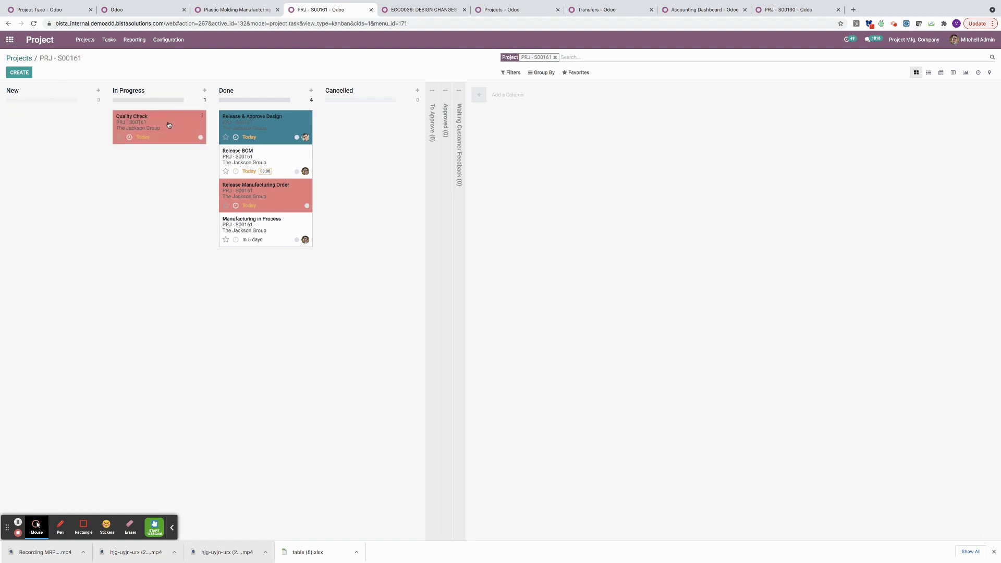
Refresh the inventory transfers, open the order's delivery scheduled for today, pass its quality check and validate it as an immediate transfer
click(609, 11)
click(35, 24)
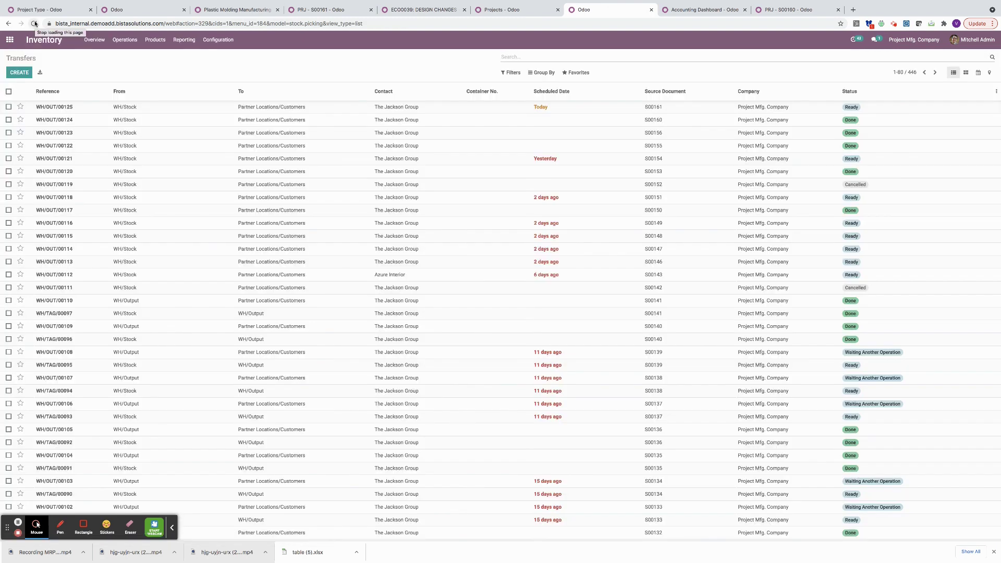
click(68, 111)
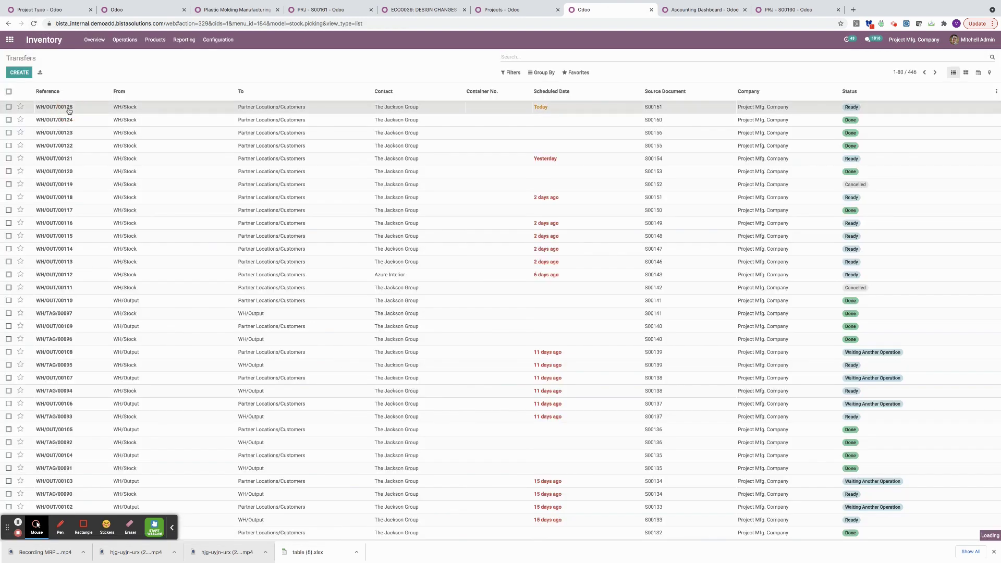
click(40, 89)
click(325, 148)
click(13, 90)
click(327, 109)
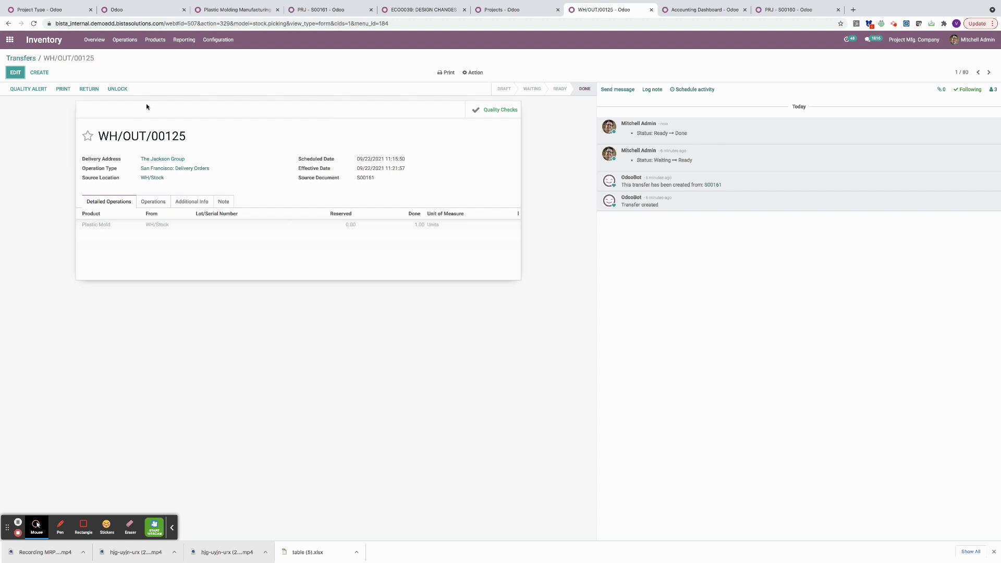
Open the newest The Jackson Group sales order in the Sales app and create a draft invoice for it
click(9, 40)
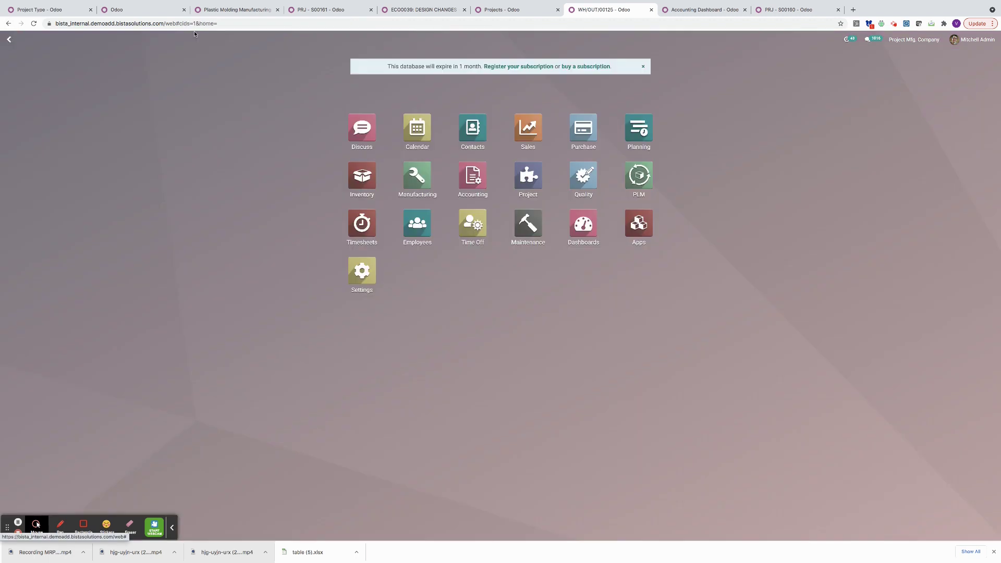
click(522, 129)
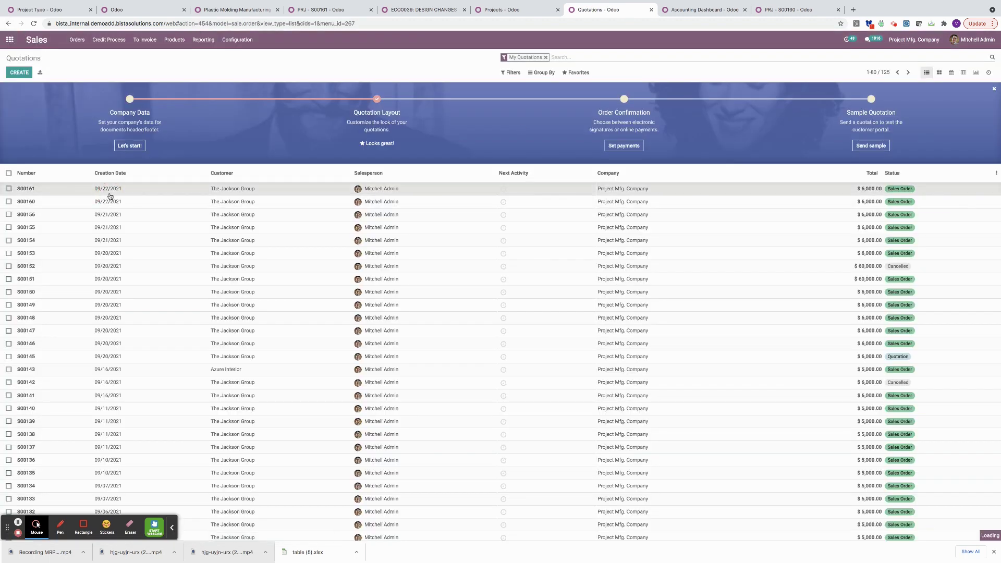
click(110, 193)
click(37, 90)
click(344, 150)
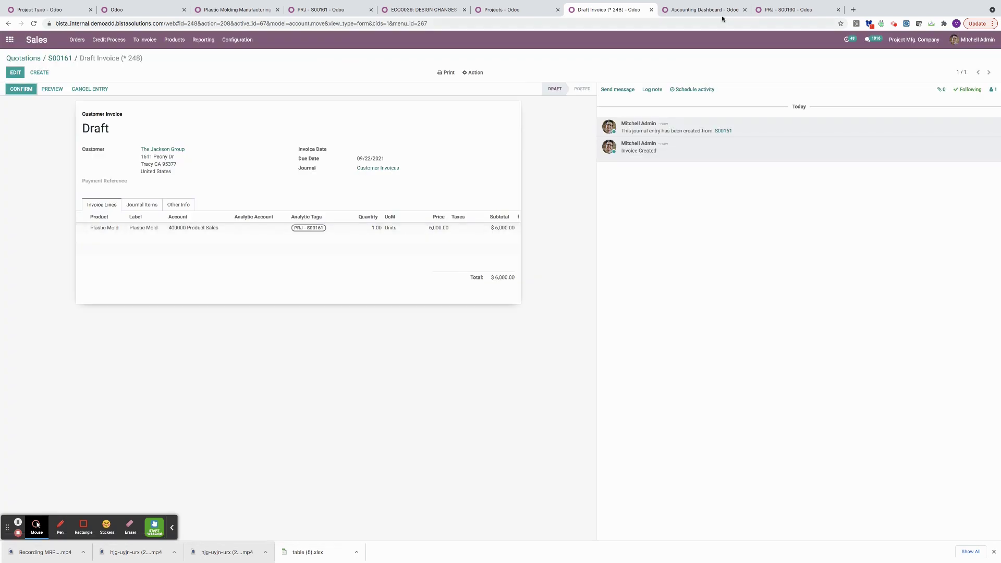
Refresh the Accounting dashboard, list the customer invoices to validate and open the new $6,000.00 draft for the order's project
click(703, 9)
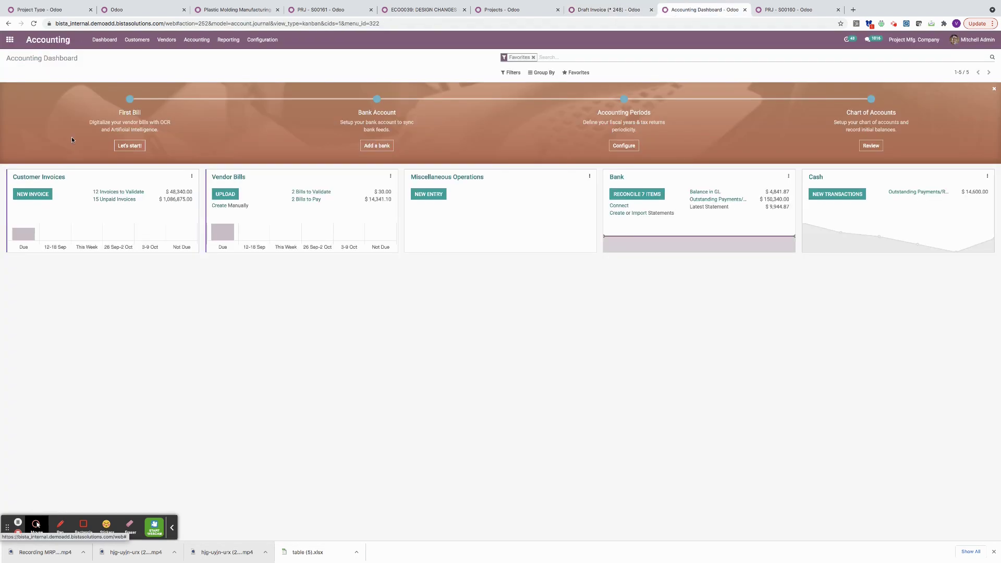
click(34, 23)
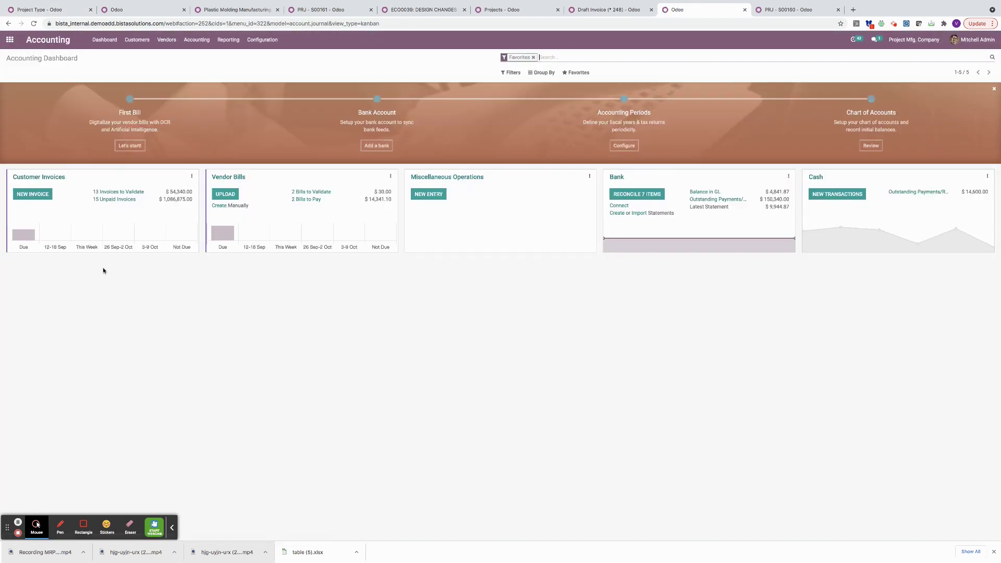
click(127, 195)
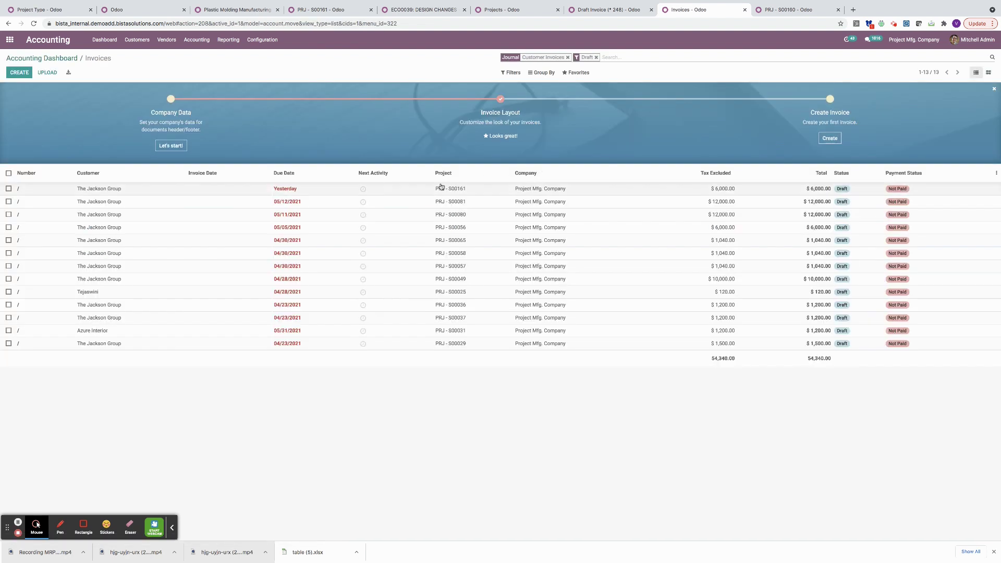
click(117, 189)
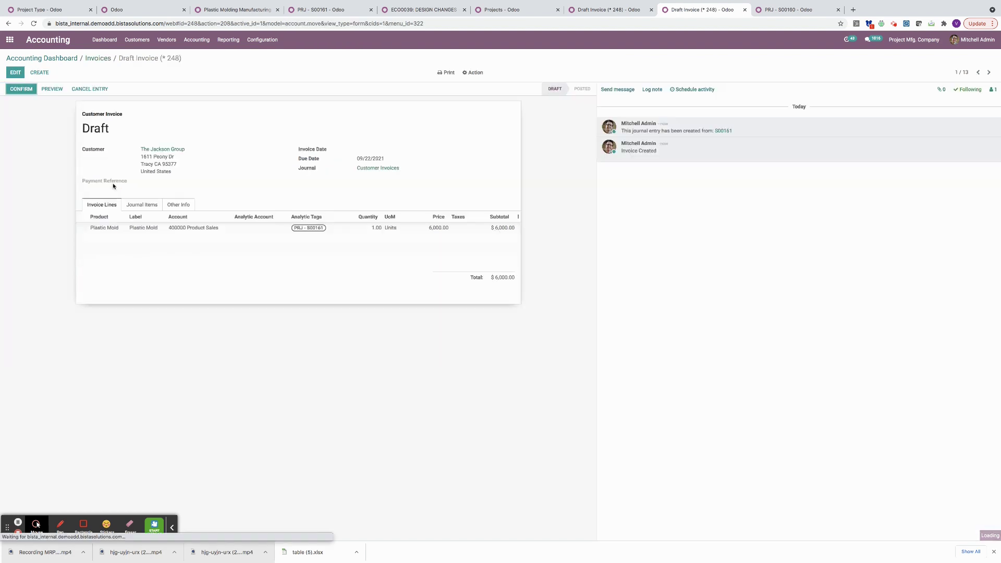
Confirm the draft customer invoice, review its journal items and register its payment
click(14, 89)
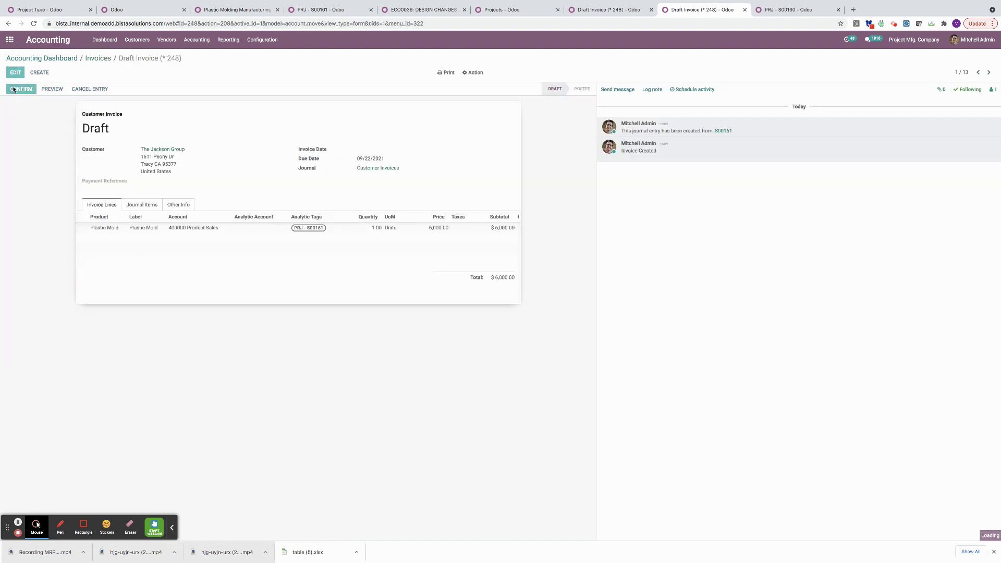
click(148, 222)
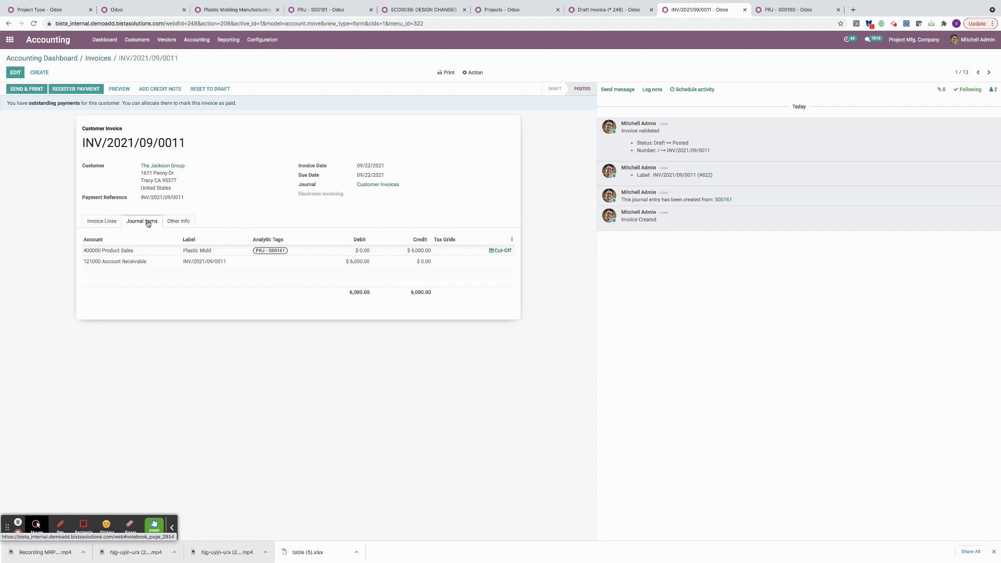
click(71, 90)
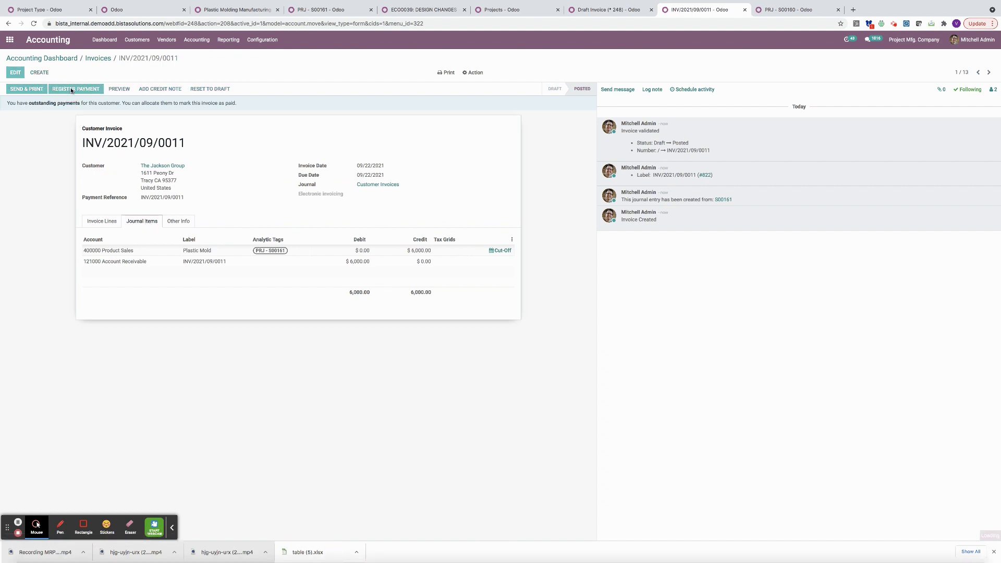
click(347, 138)
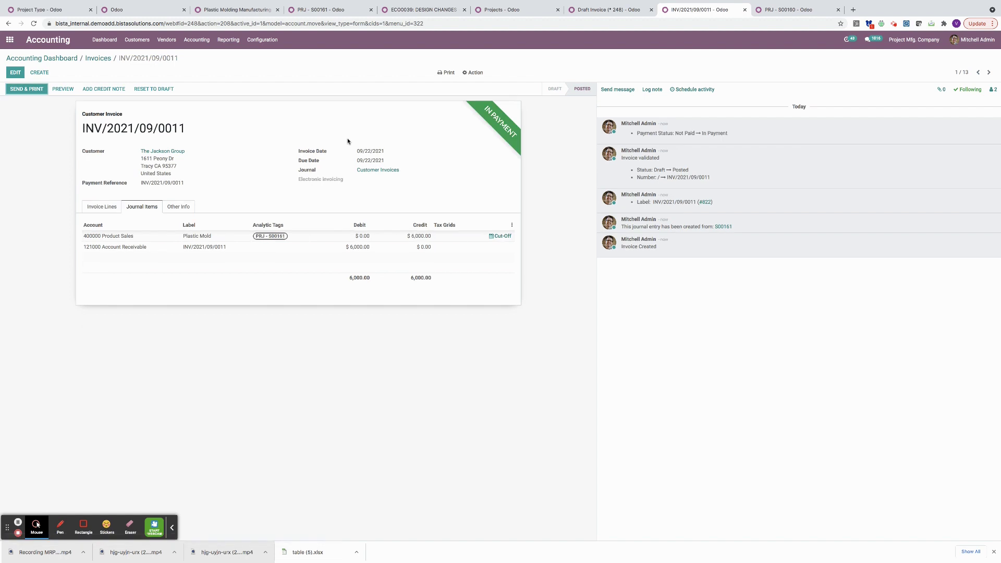
Create a timesheet journal entry for the period 09/21/2021 to 09/23/2021 in Accounting and post it
click(197, 39)
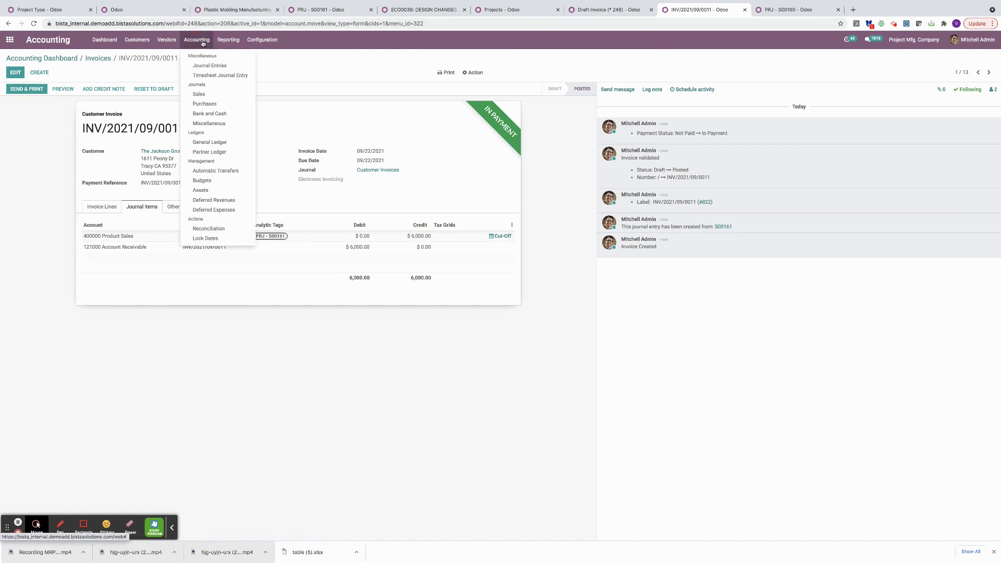
click(203, 75)
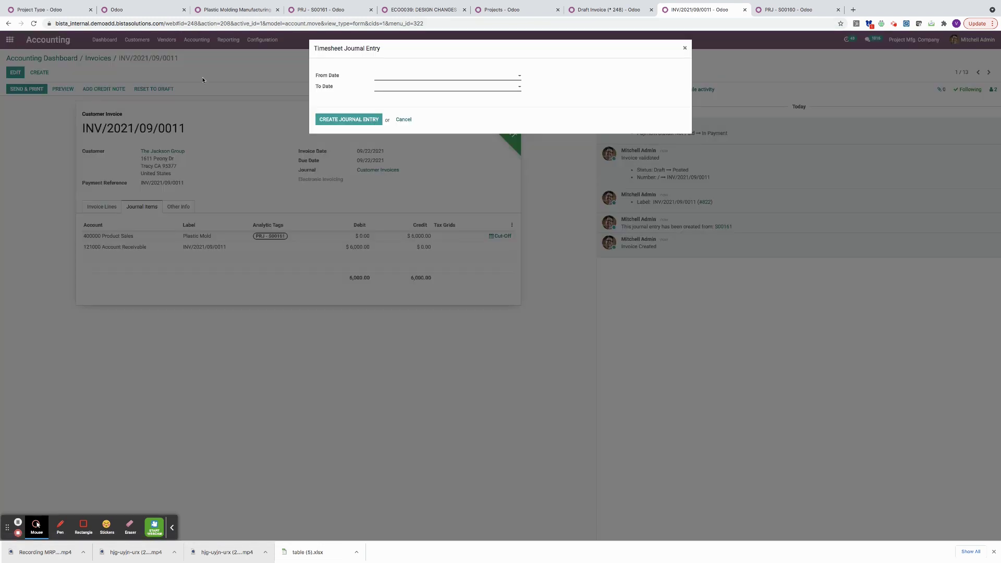
click(403, 75)
click(420, 147)
click(428, 87)
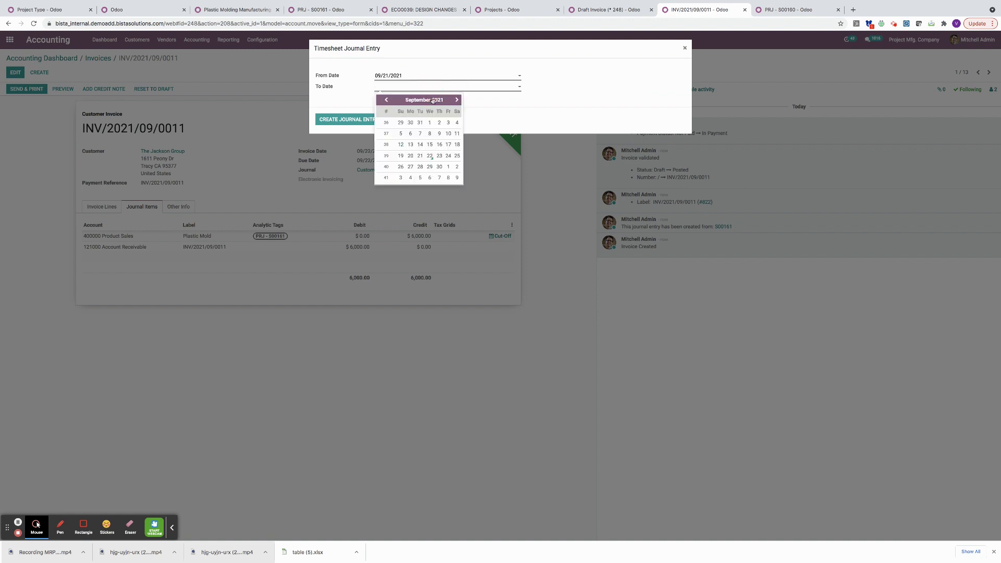
click(439, 156)
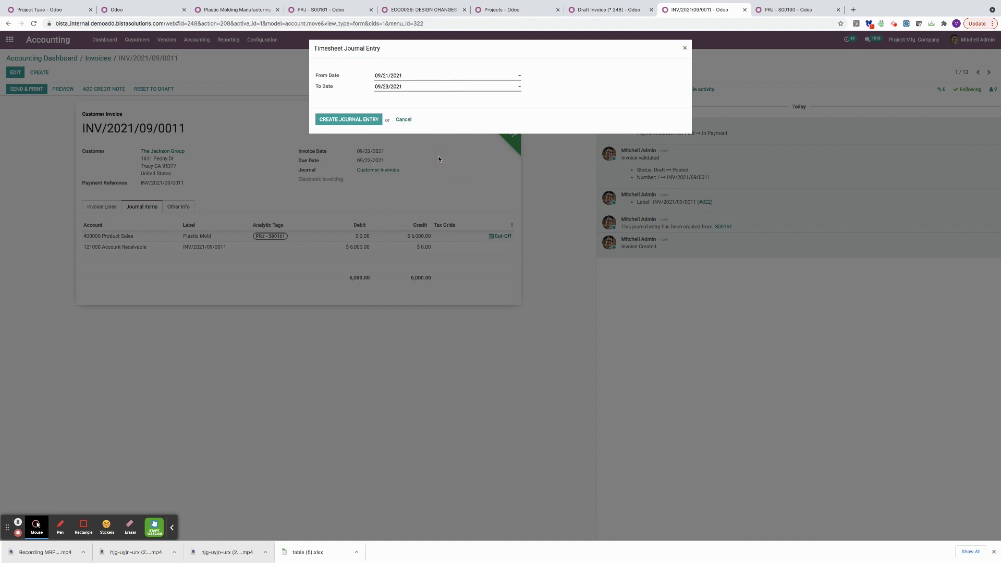
click(349, 120)
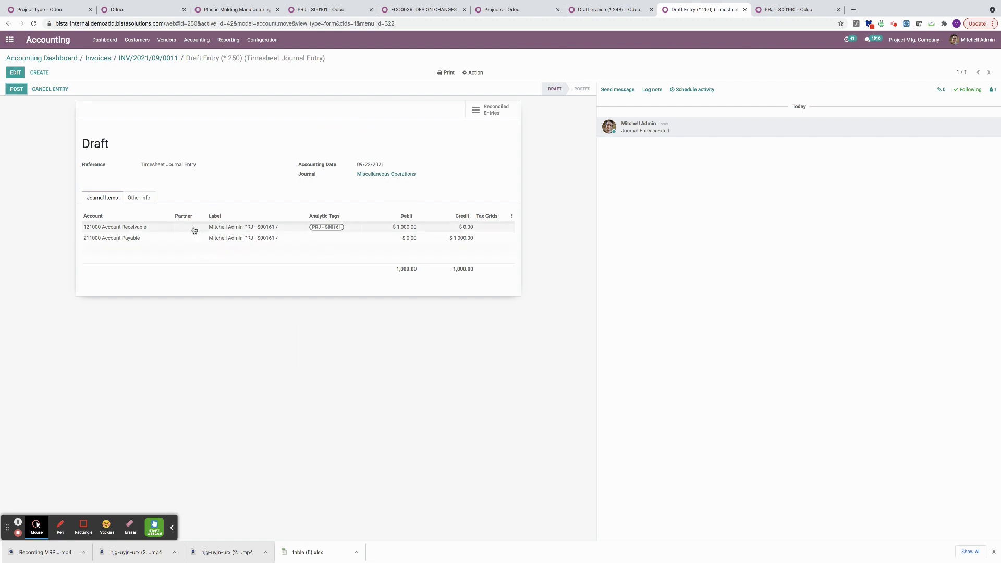
click(16, 89)
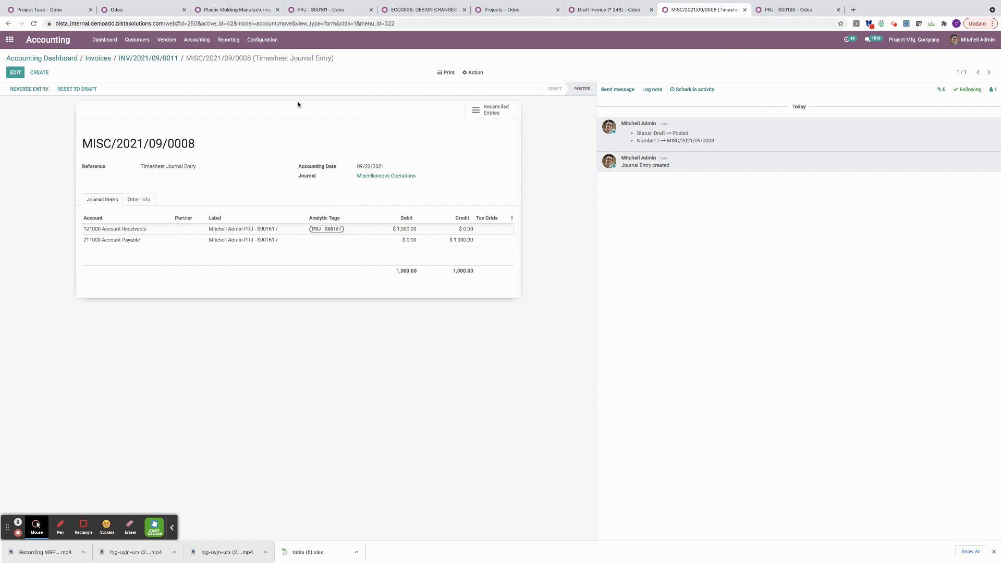
Move the PRJ - S00161 project's Quality Check task to Done and open the project's profitability report
click(344, 10)
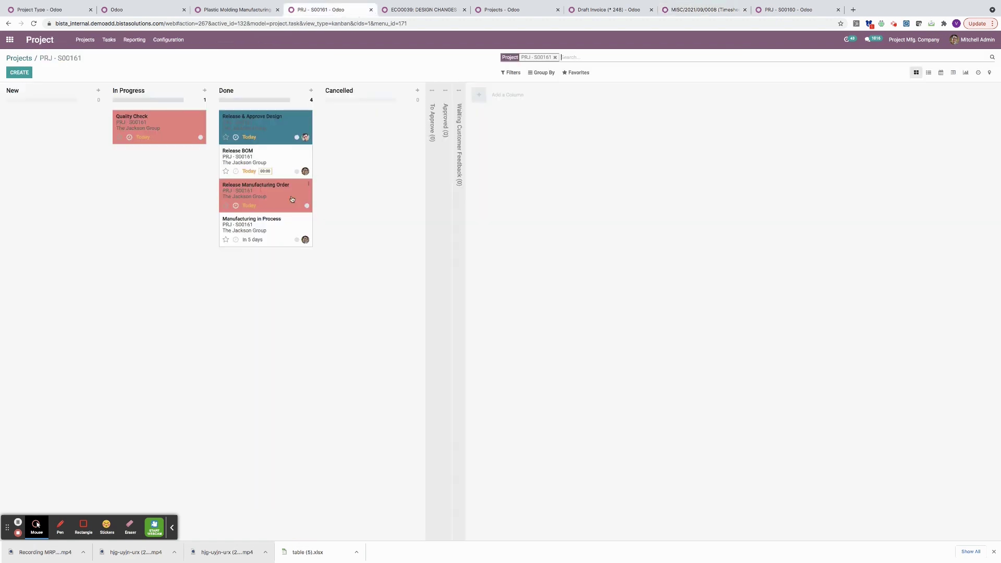
drag(174, 121, 266, 278)
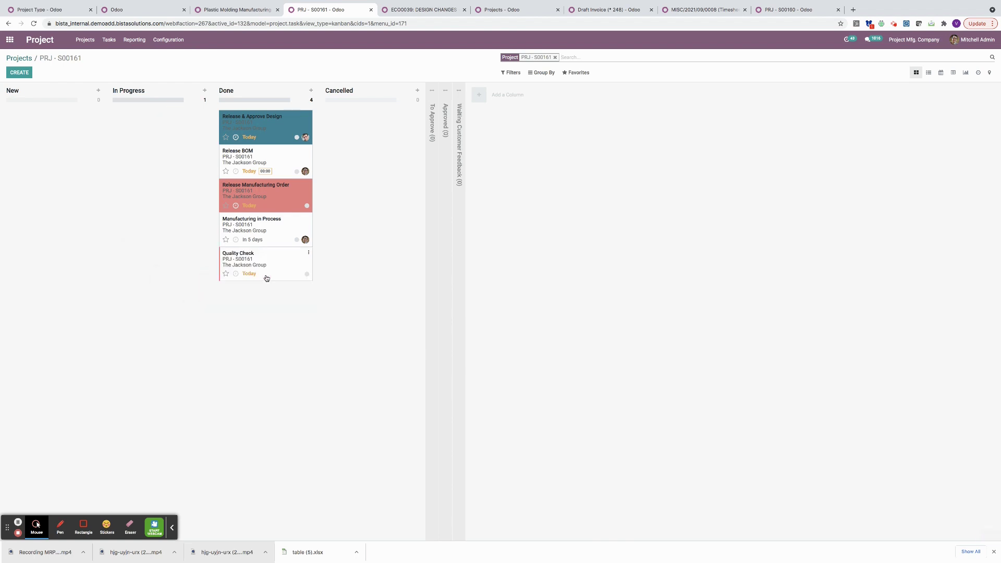
click(19, 57)
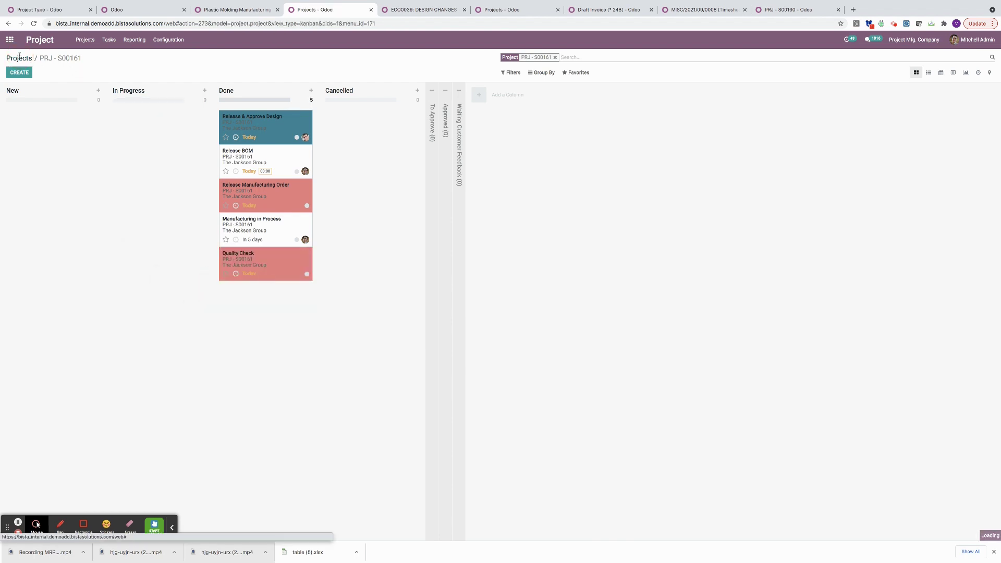
click(118, 111)
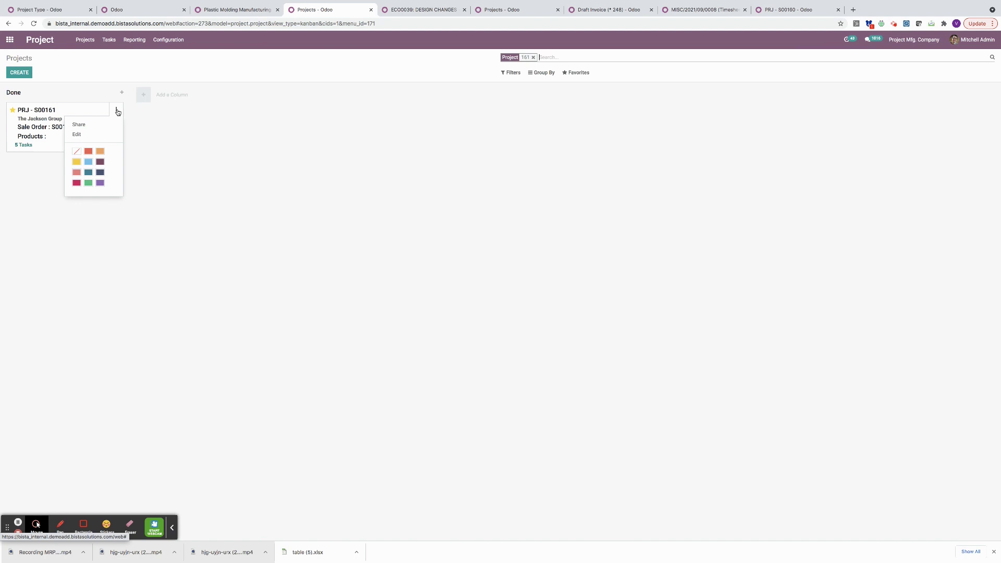
click(108, 135)
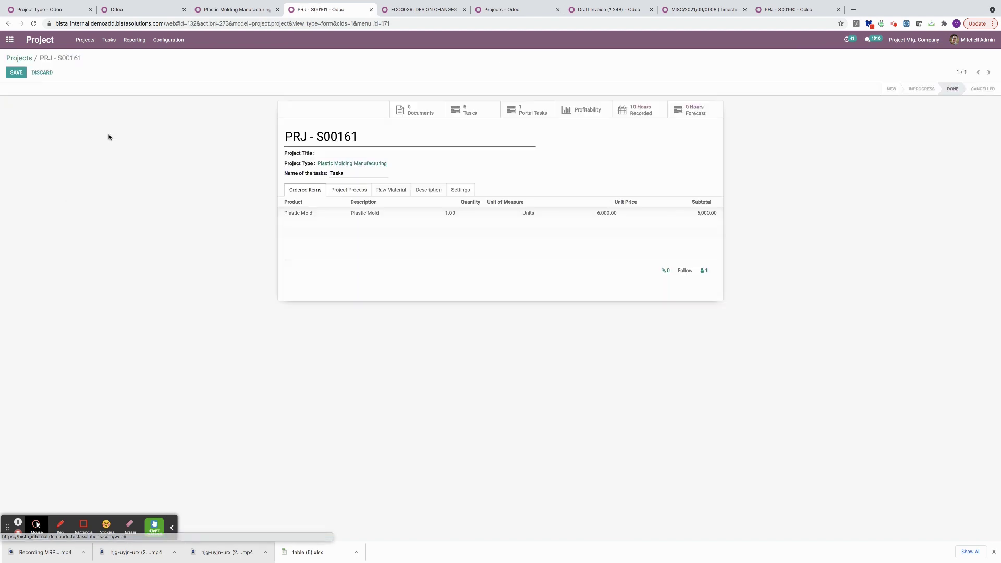
click(588, 113)
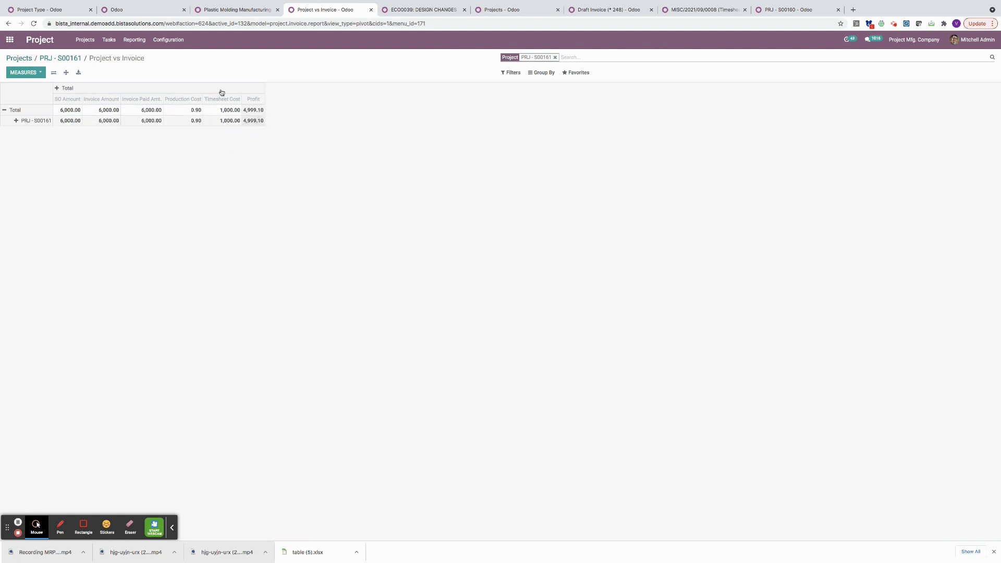
Switch to the Manufacturing app and filter the manufacturing orders to those that are Done
click(3, 46)
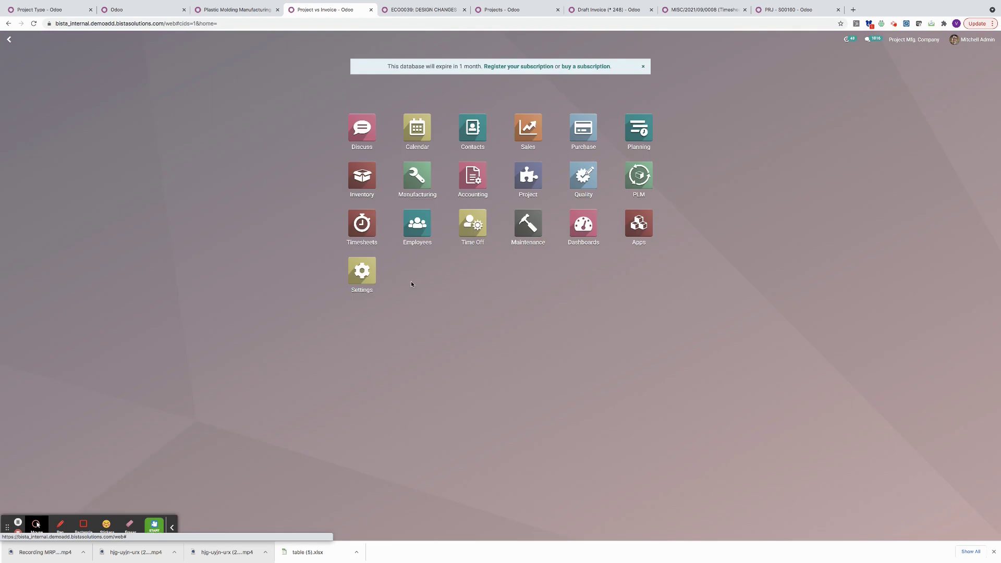
click(415, 175)
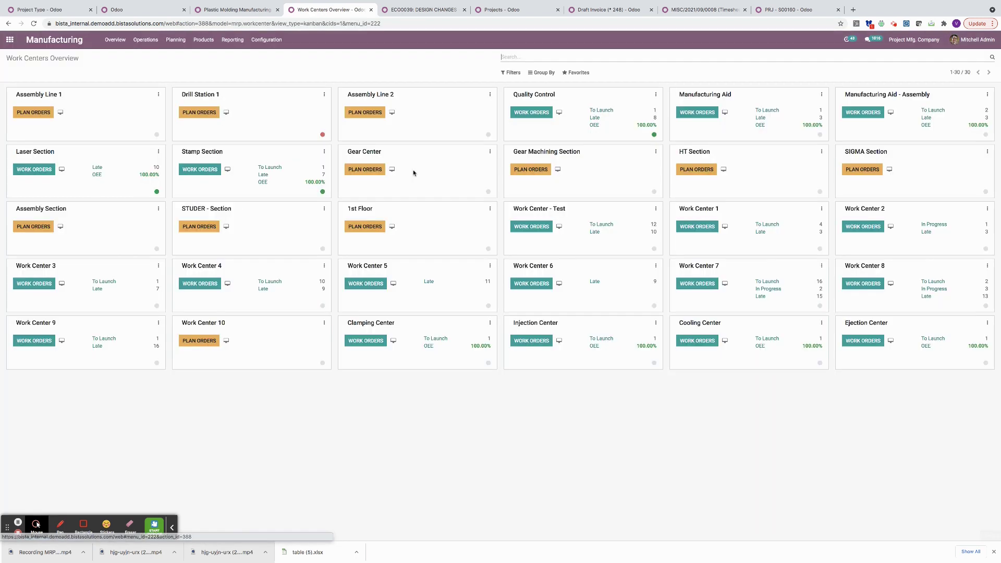
click(146, 40)
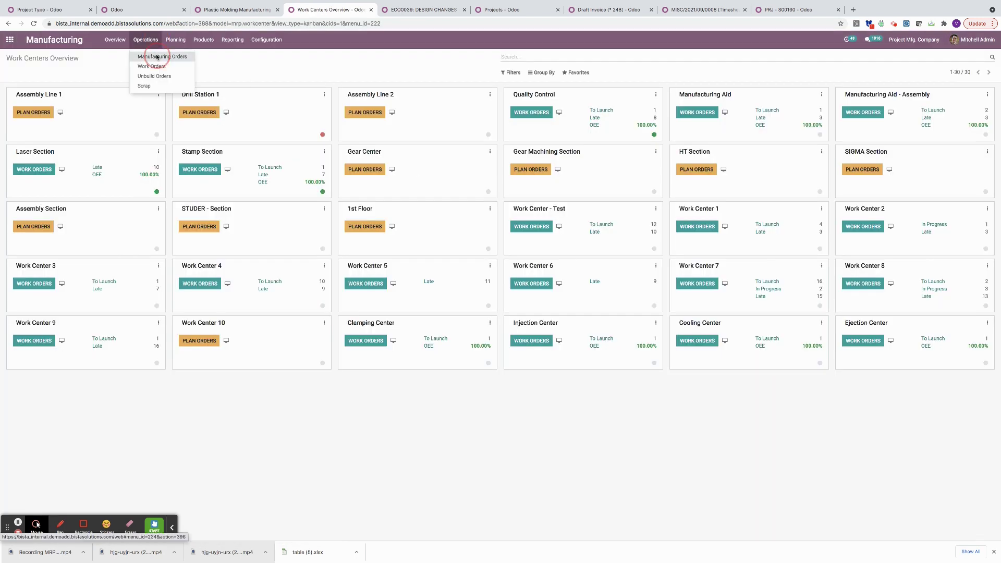
click(156, 56)
click(525, 57)
click(518, 73)
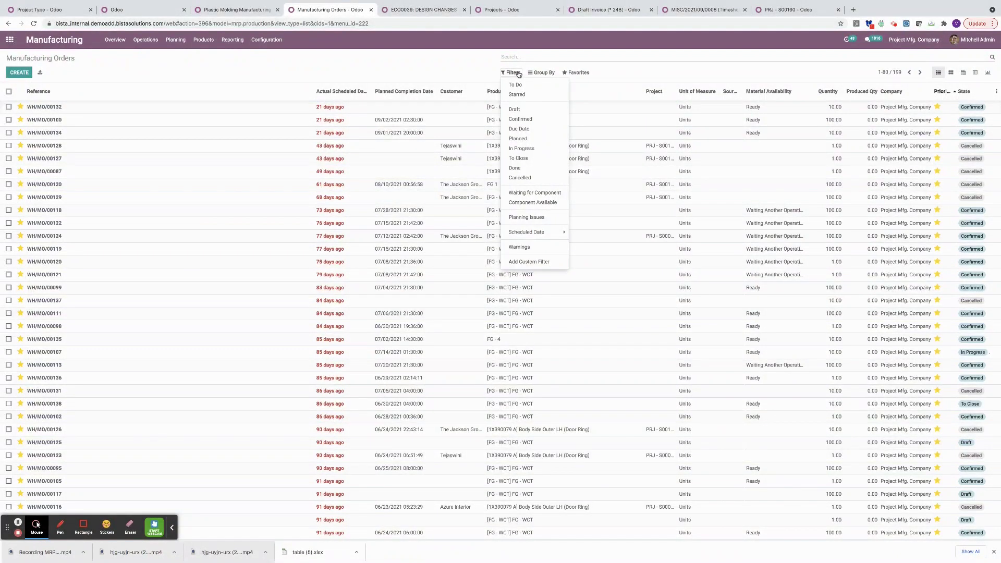
click(519, 167)
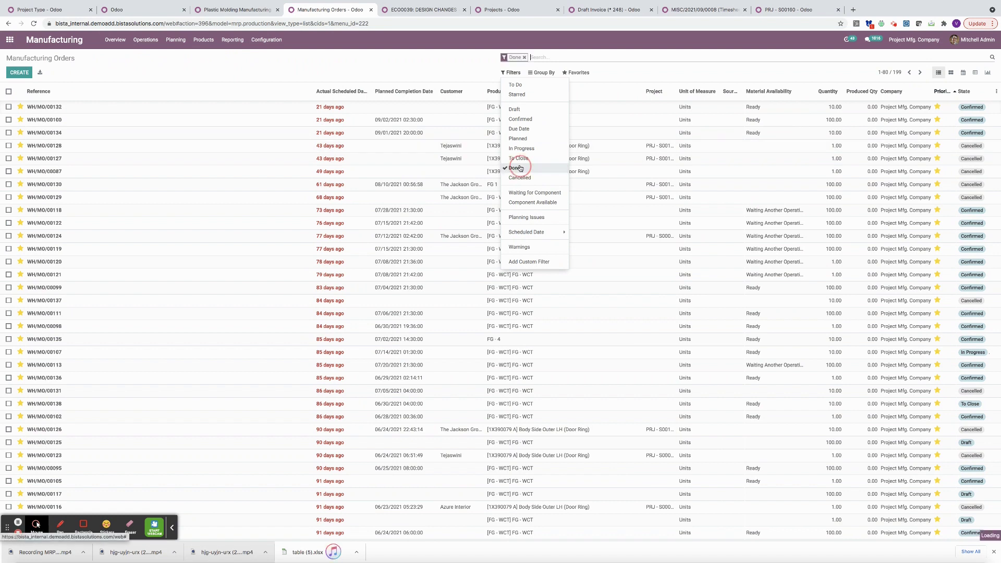
click(340, 73)
Examine the cost analysis of the project's completed Plastic Mold manufacturing order, then return to the work centers overview
click(83, 107)
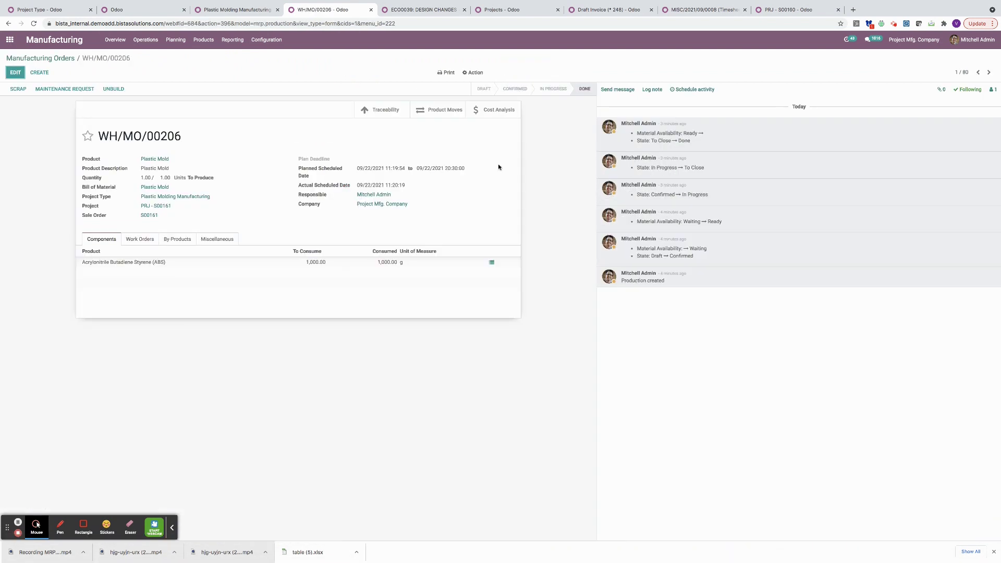
click(509, 110)
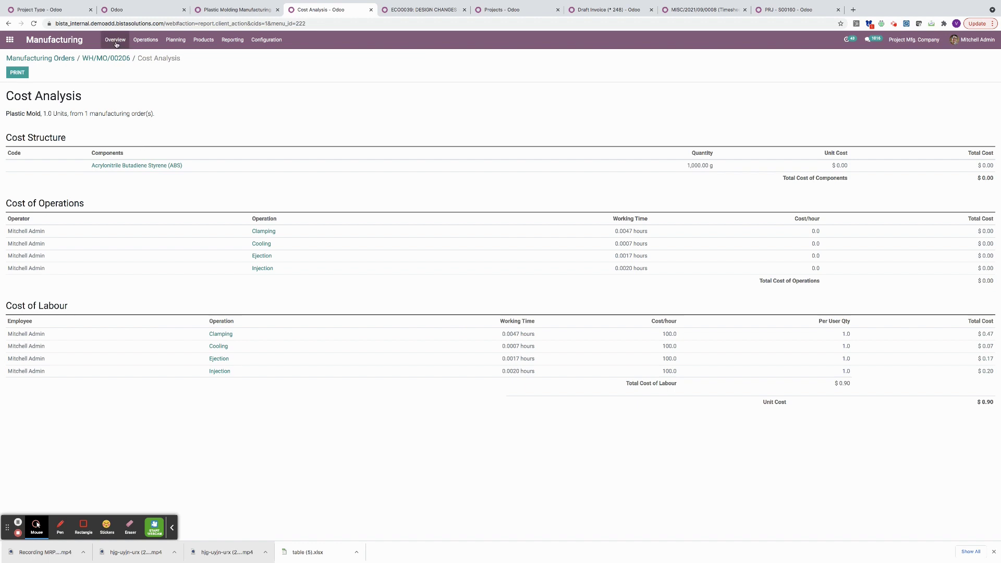
click(49, 40)
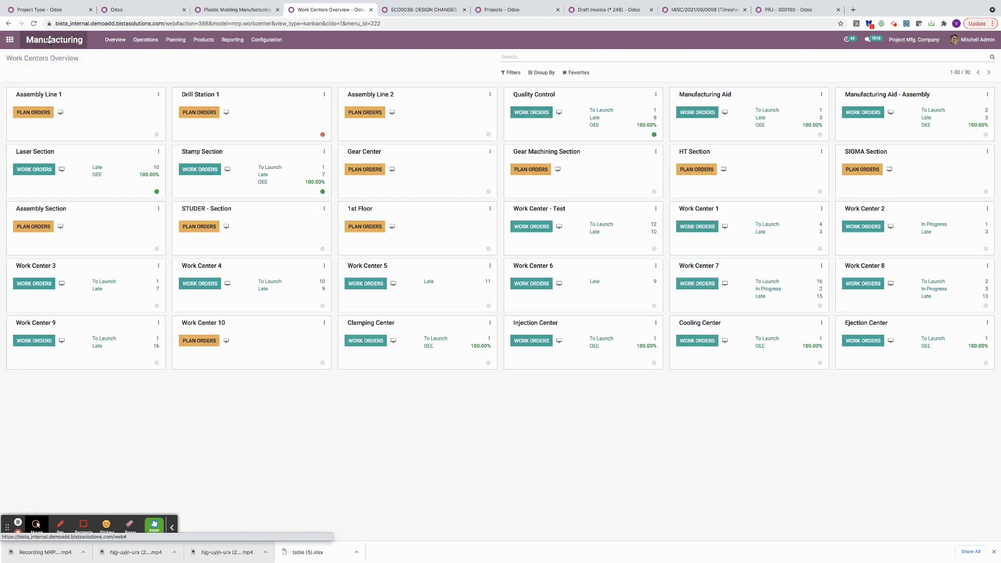